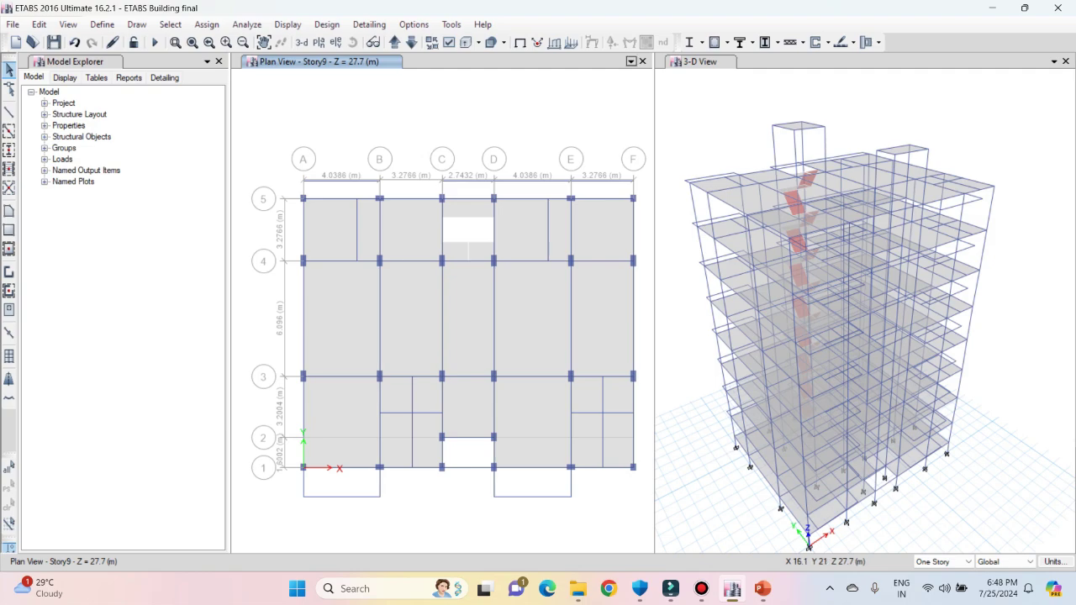
Step: Add a new window with an elevation view below the plan view, and run the analysis of the building model
click(630, 62)
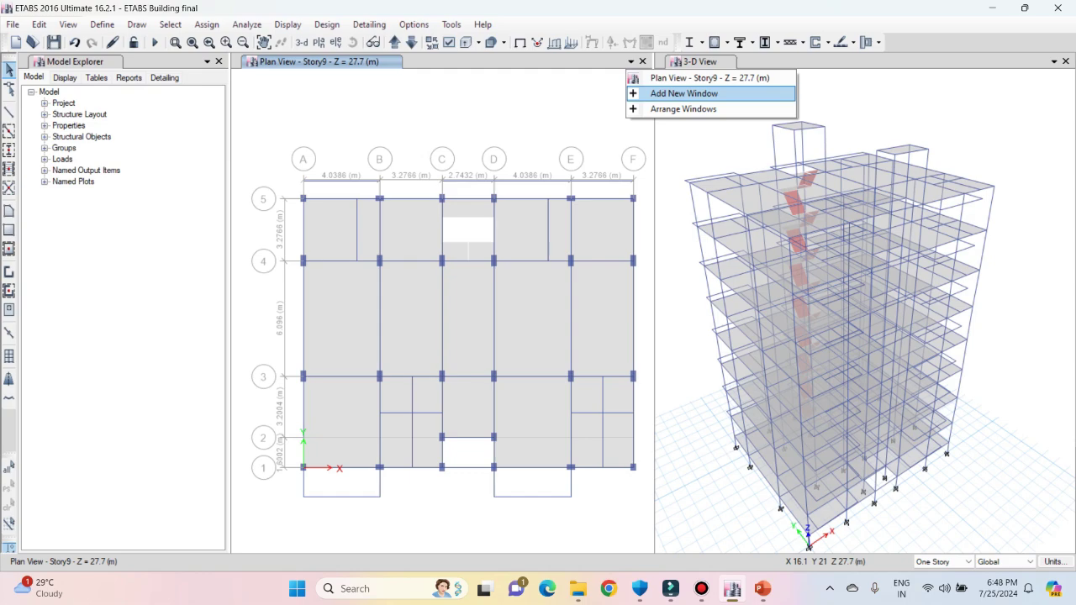
click(683, 94)
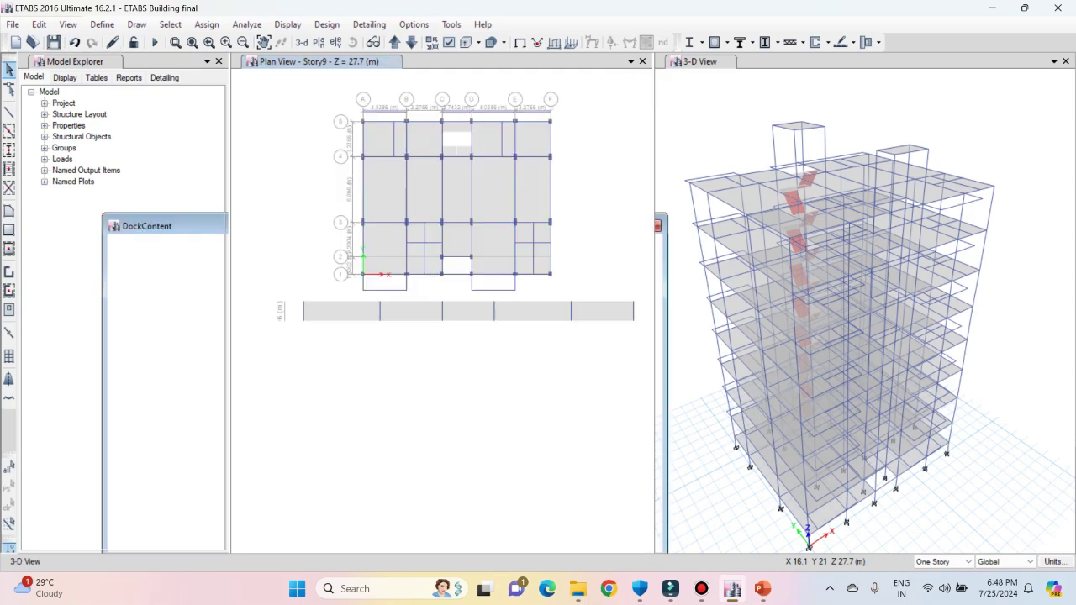
middle_drag(476, 400, 459, 447)
middle_drag(482, 377, 451, 404)
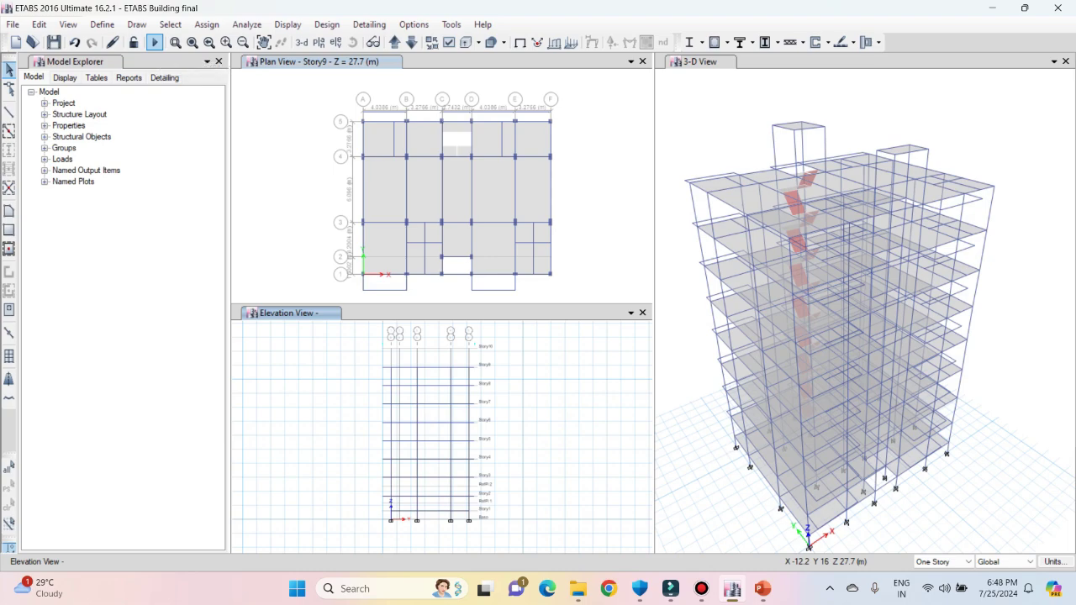
click(154, 42)
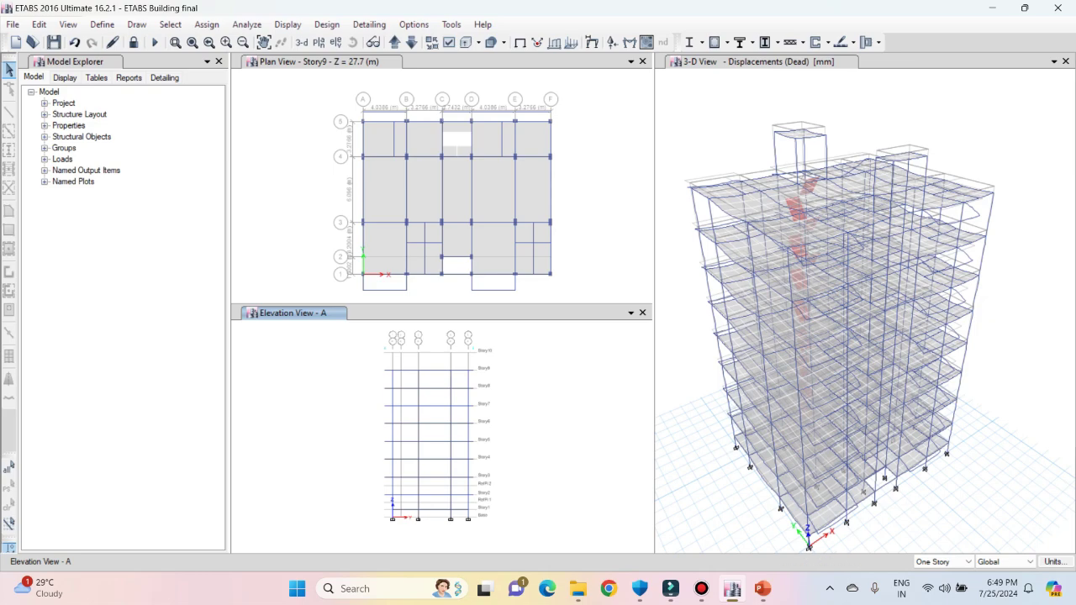
Step: Review the load cases and combinations available for the 3-D view's deformed shape, and apply the Dead case with automatic scaling
click(761, 61)
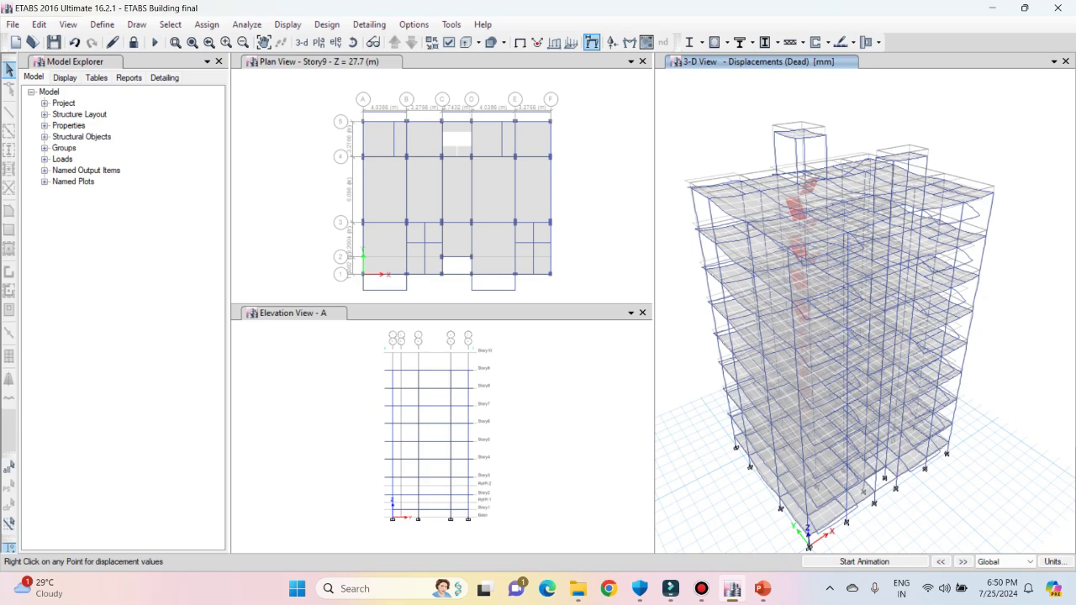
click(592, 42)
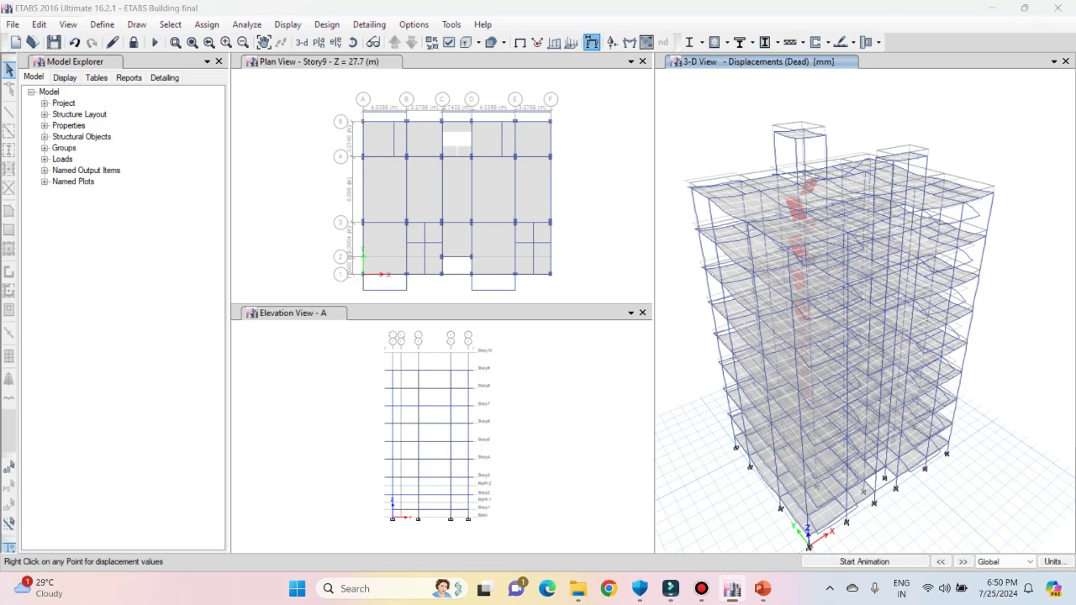
drag(450, 101, 519, 93)
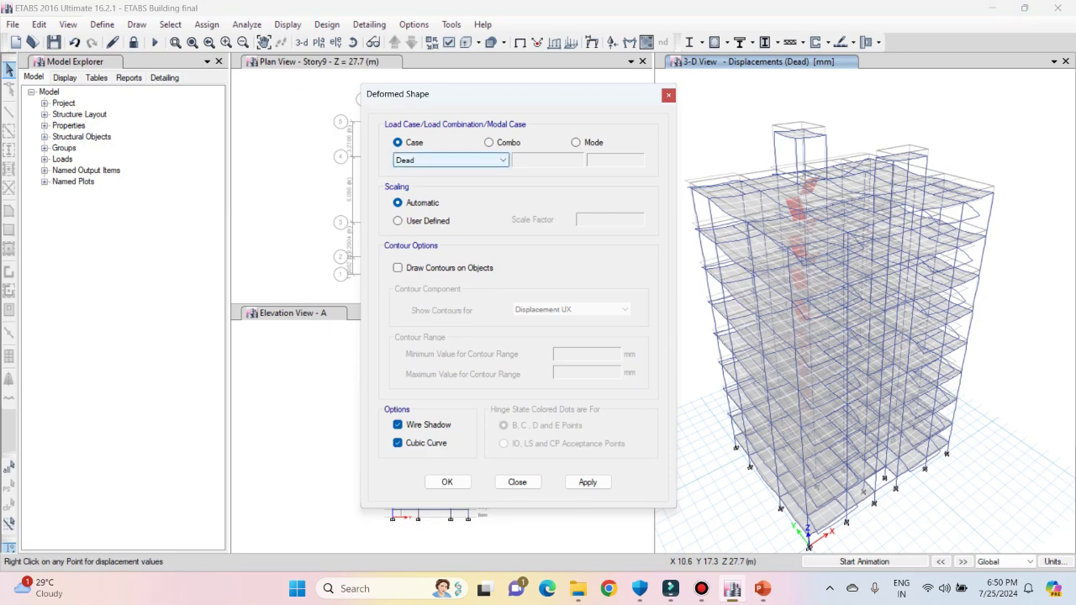
click(479, 160)
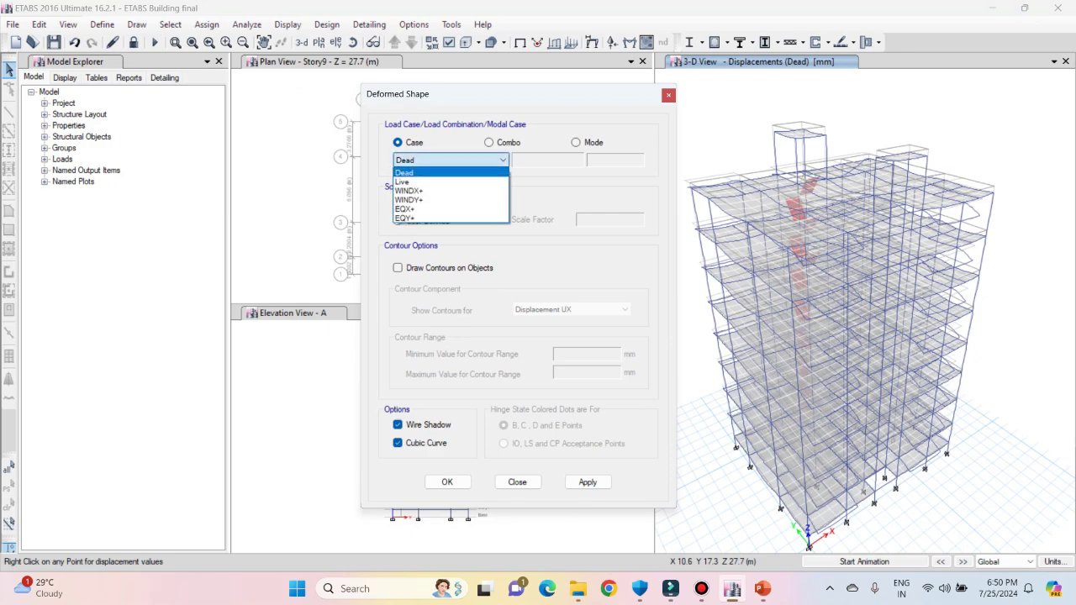
click(480, 160)
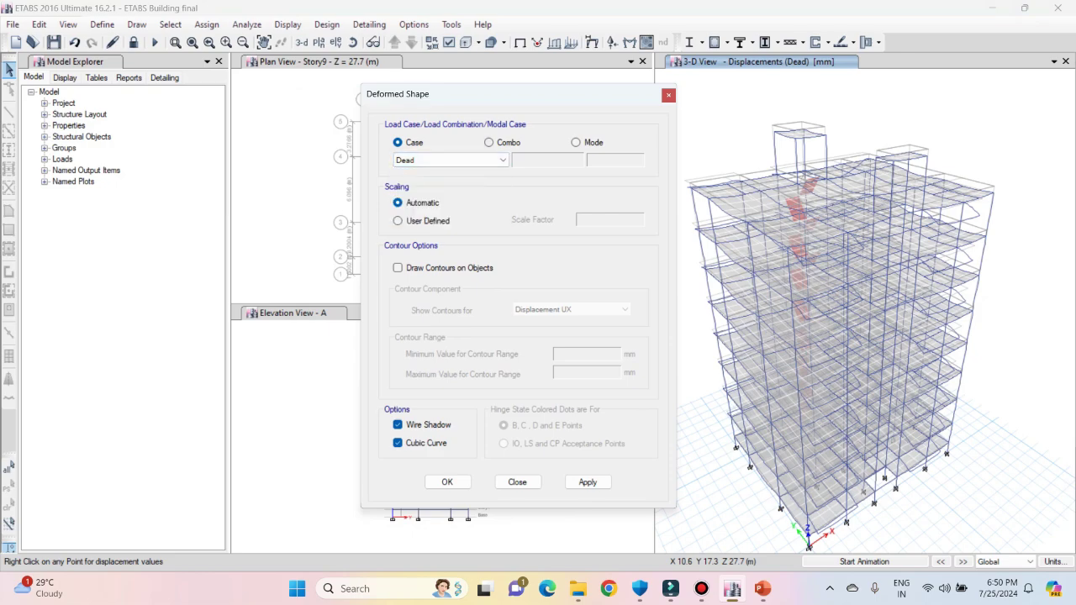
click(489, 142)
click(450, 160)
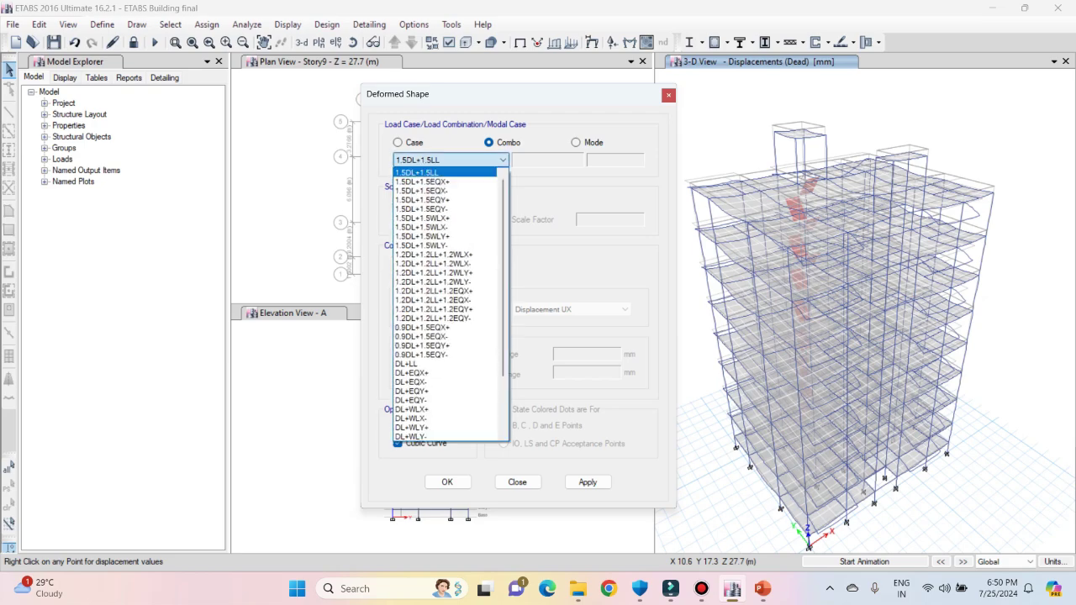
click(470, 160)
click(398, 142)
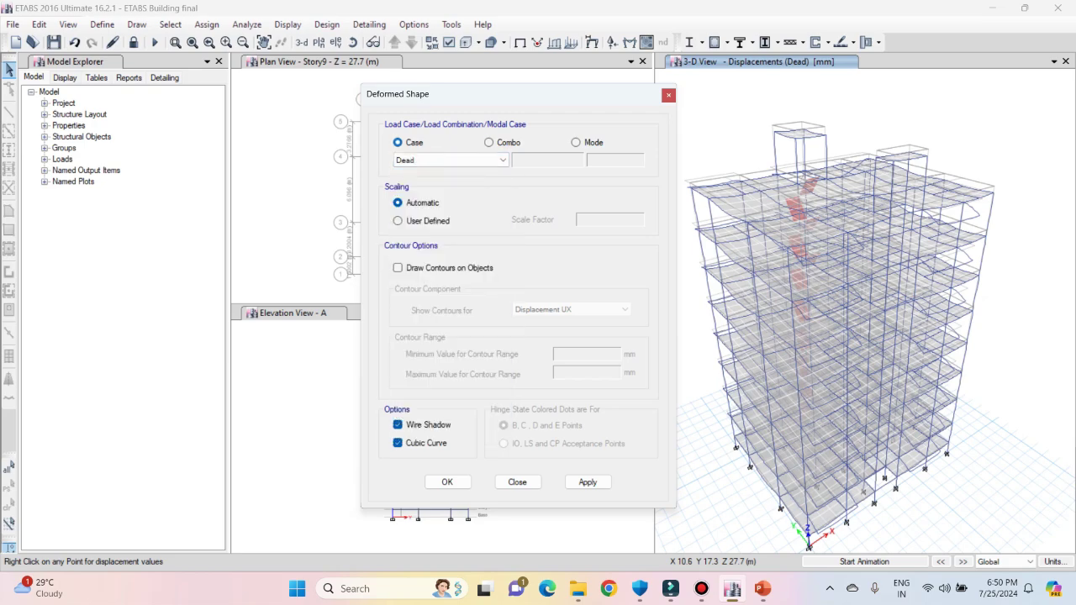
click(451, 160)
click(451, 160)
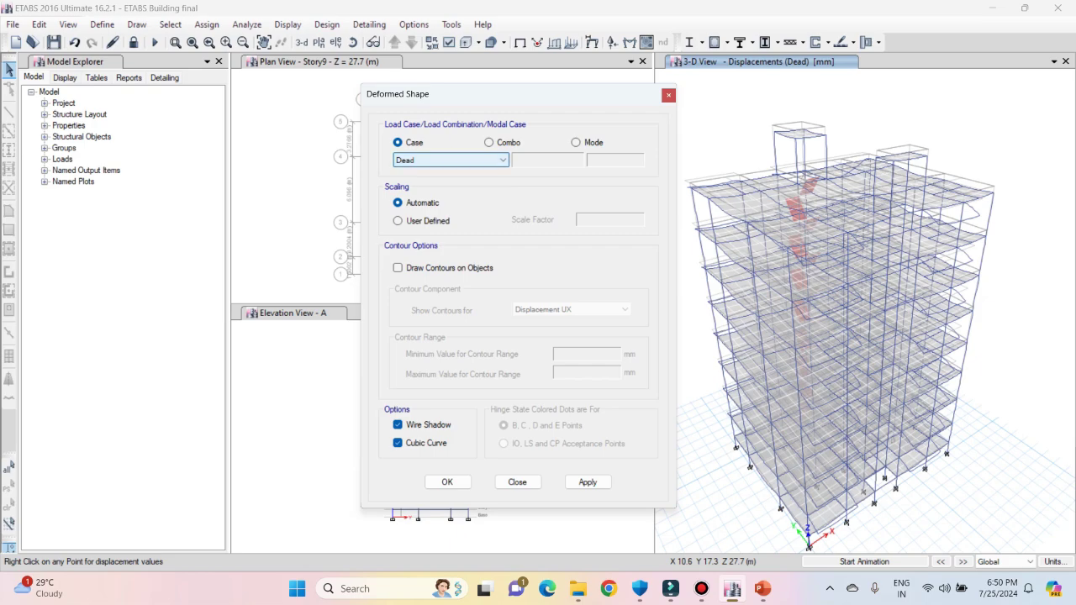
click(588, 481)
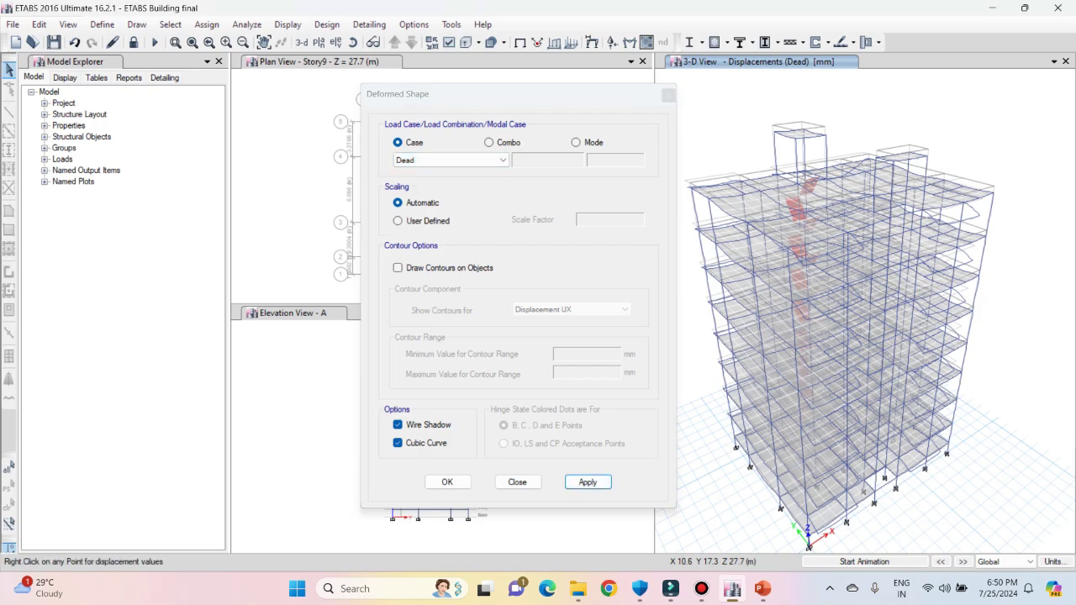
Step: Display the Dead load case's deformed shape on elevation A and inspect how the upper stories deflect
drag(471, 94, 401, 94)
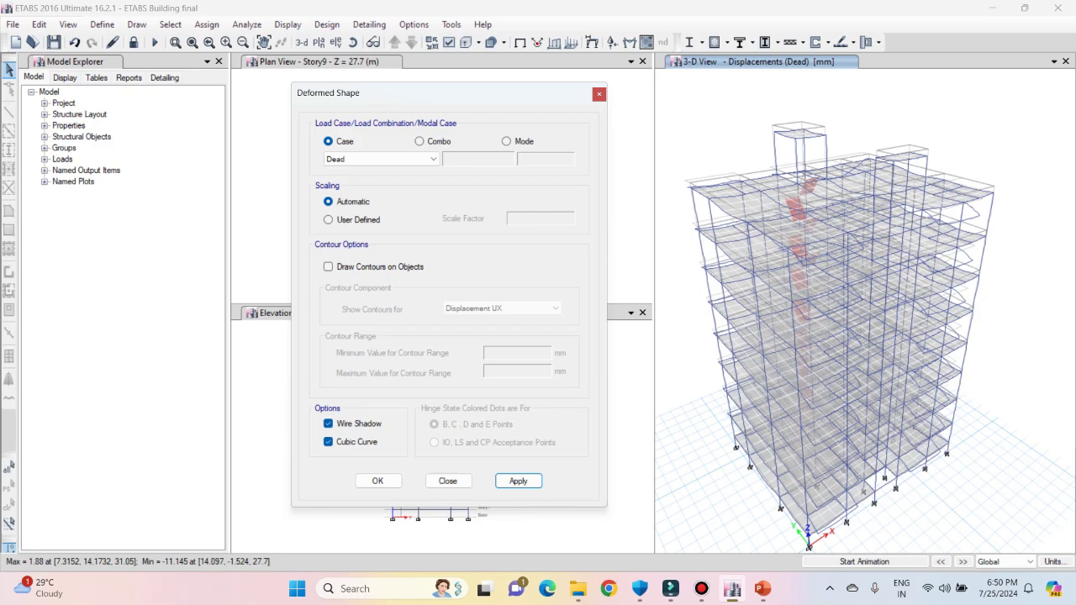
drag(437, 93, 833, 109)
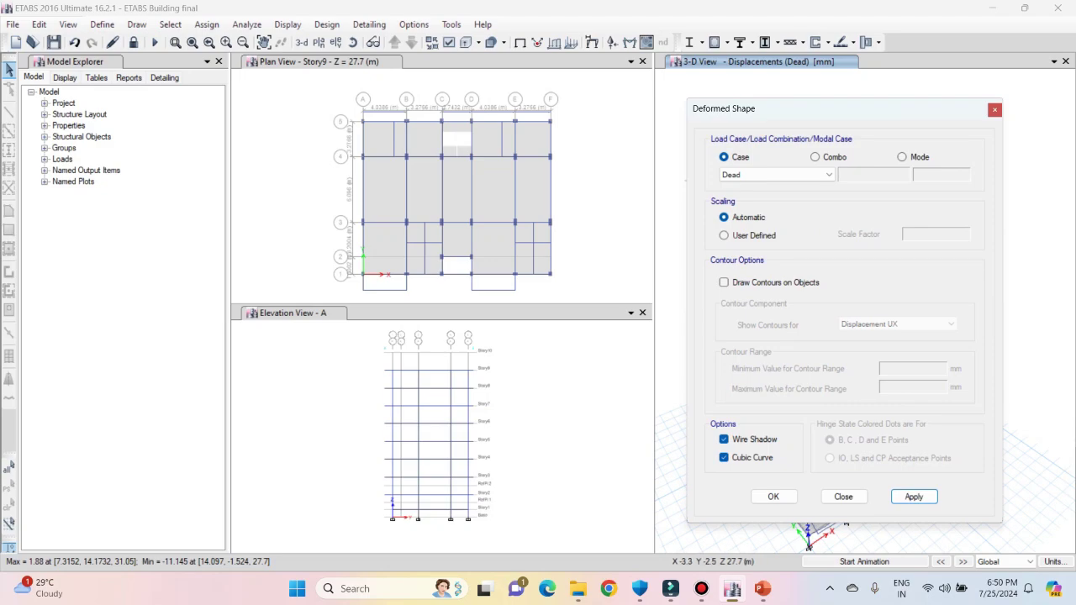
click(322, 313)
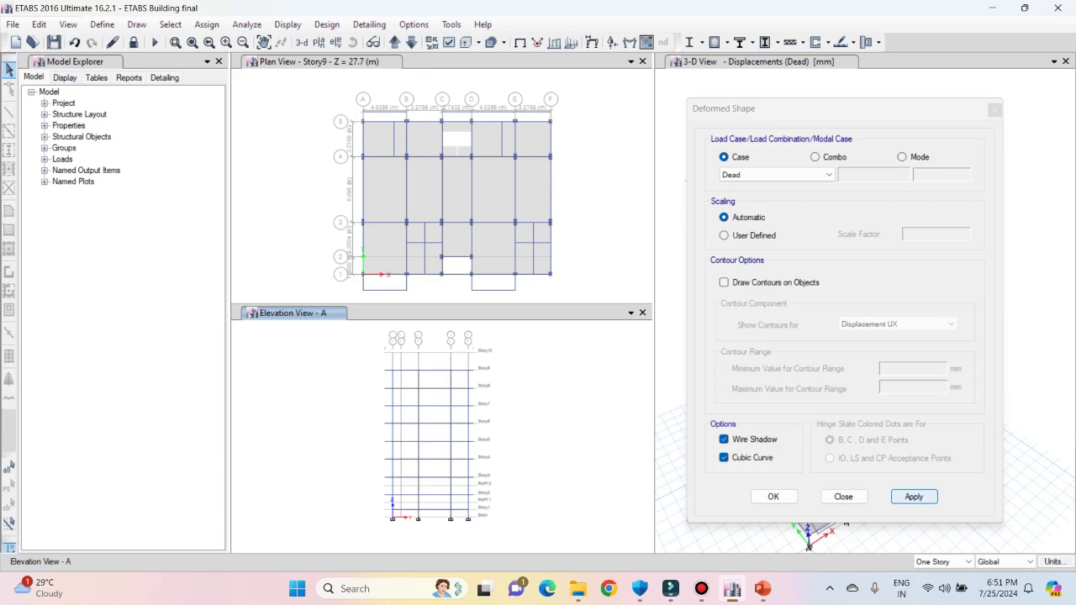
click(914, 496)
scroll(423, 396, up, 5)
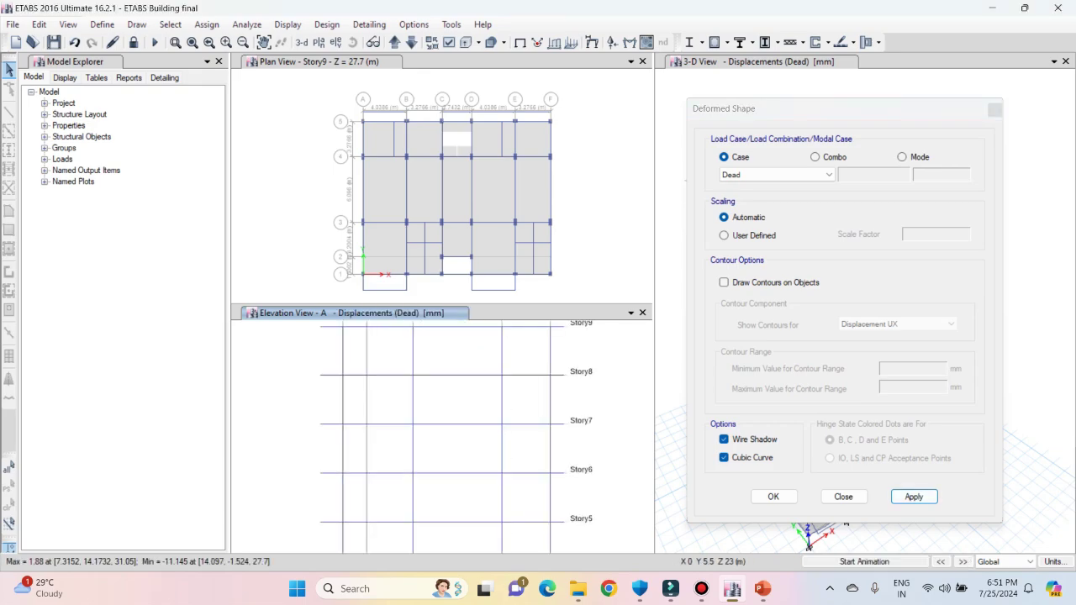
right_click(362, 400)
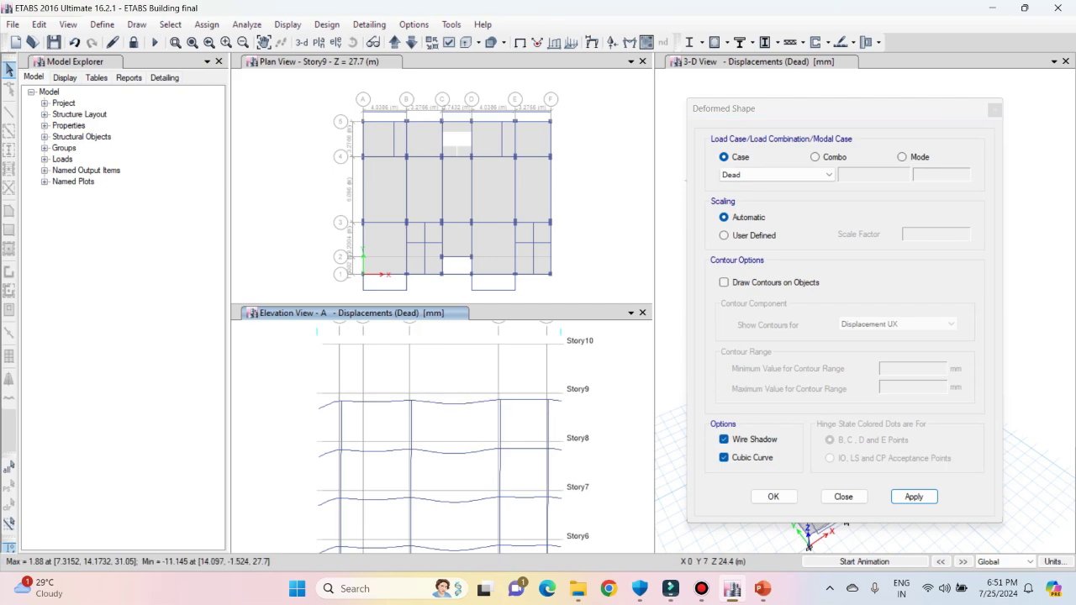
scroll(446, 440, down, 5)
middle_drag(445, 440, 446, 385)
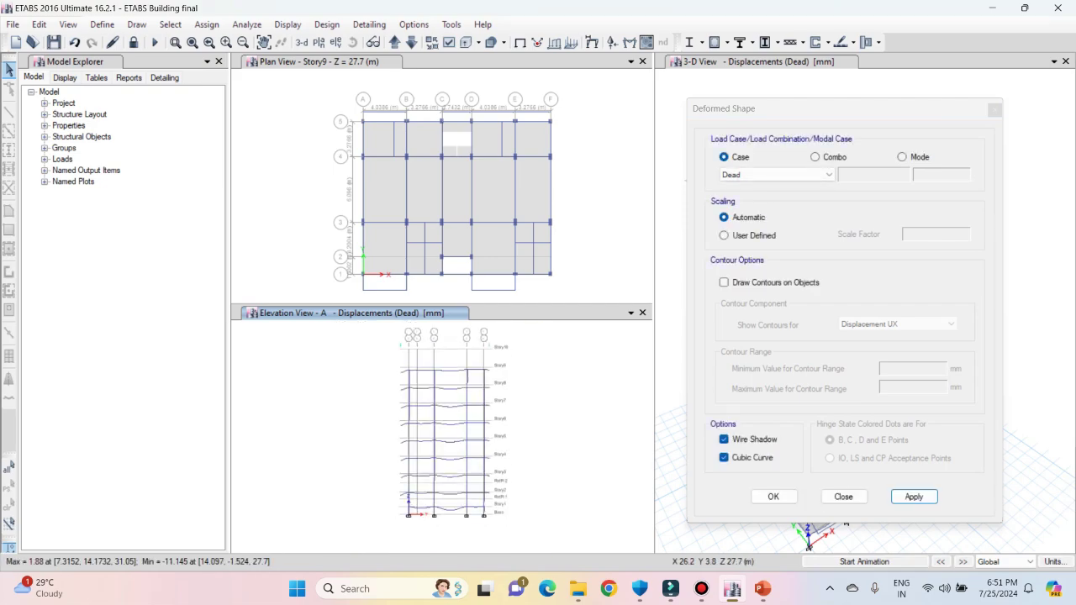
Step: Display the deformed shape of elevation A for the Live load case and inspect the deflection across its stories
click(778, 175)
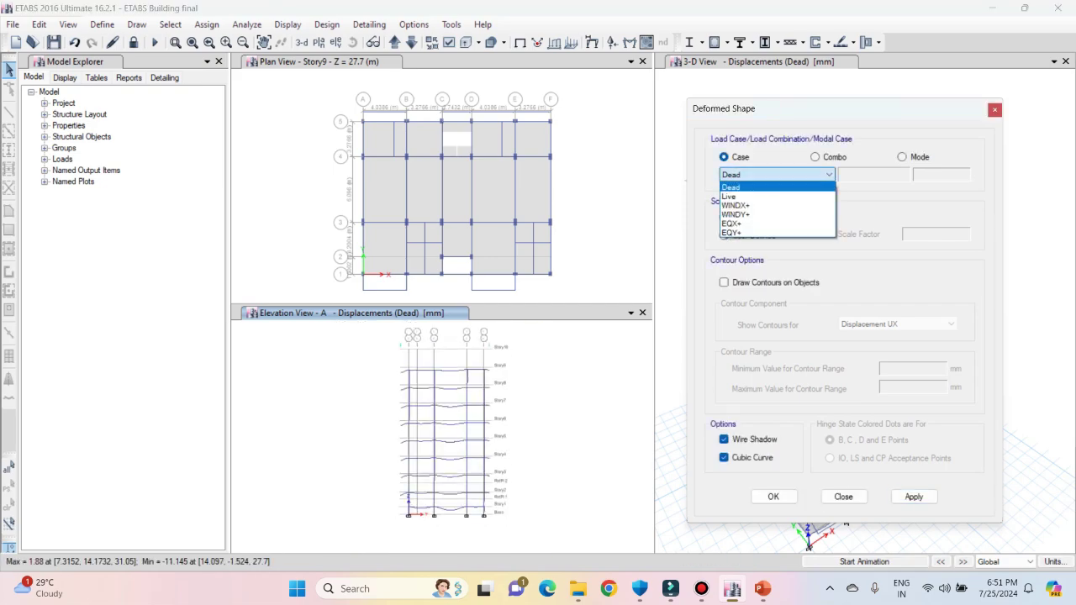
key(Down)
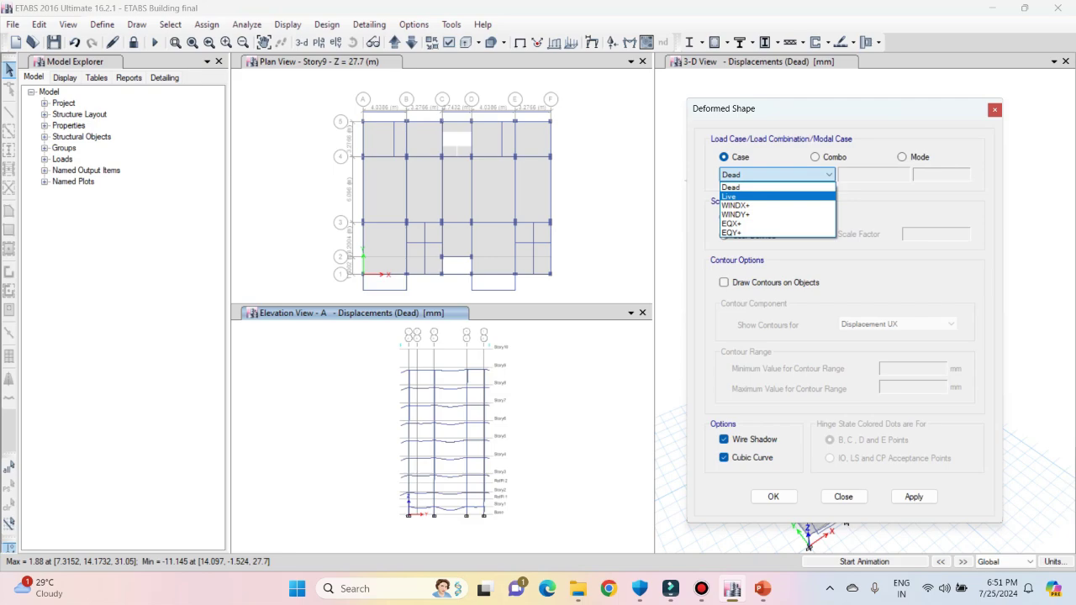
key(Return)
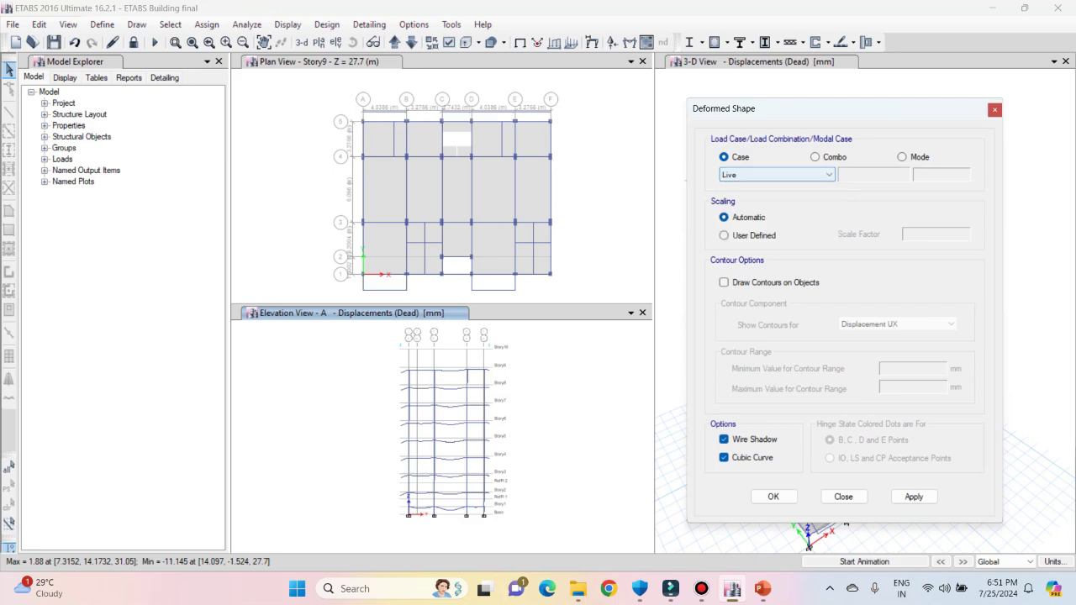
key(Tab)
key(Tab)
key(Tab)
key(Tab)
key(Tab)
key(Tab)
key(Tab)
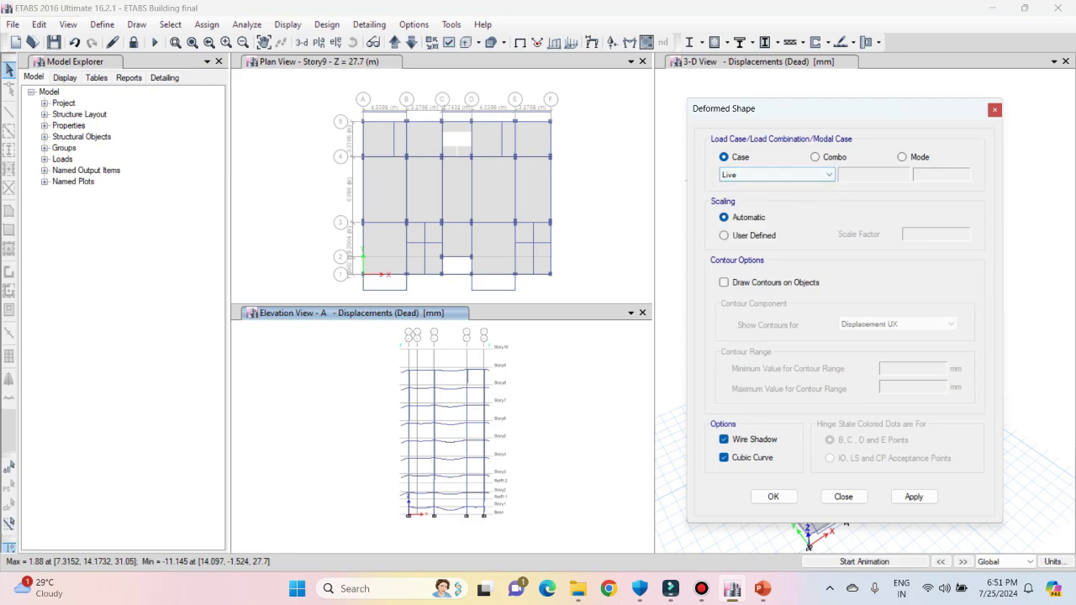
key(Return)
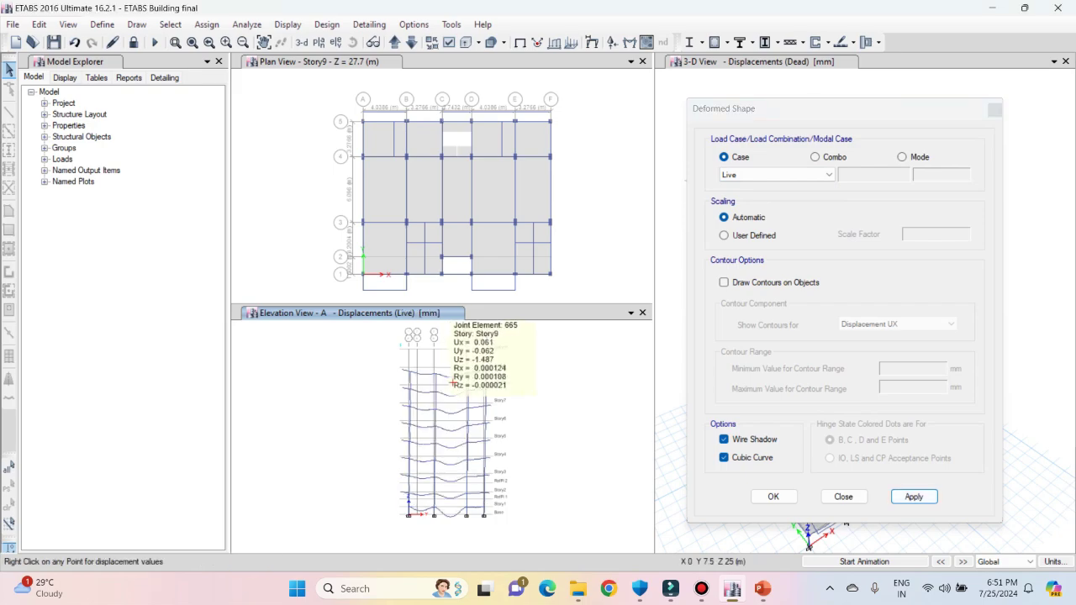
scroll(420, 378, up, 4)
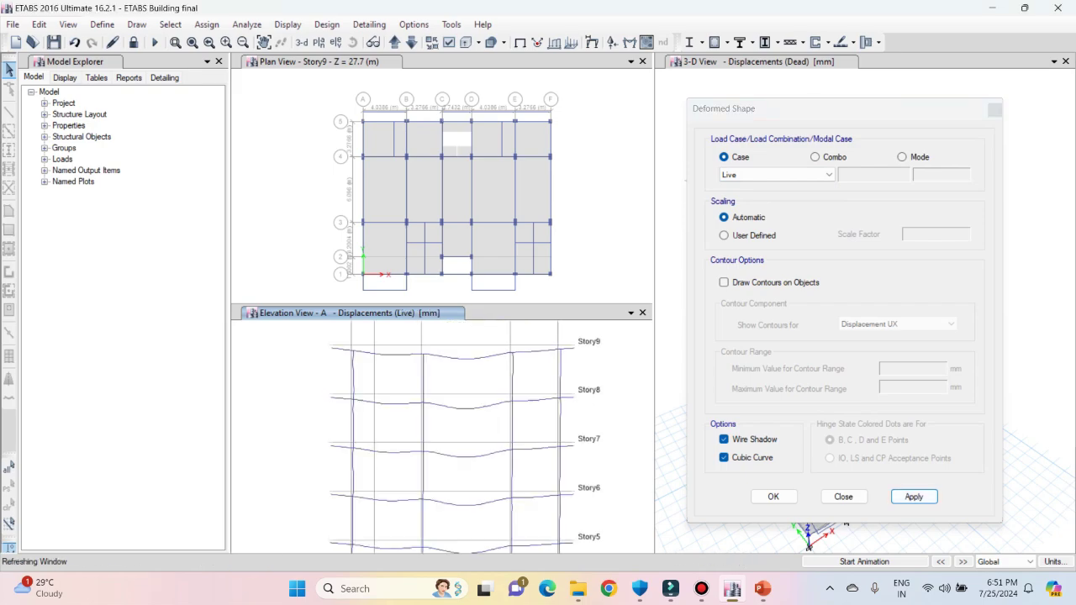
middle_drag(439, 377, 436, 431)
middle_drag(493, 485, 473, 398)
scroll(487, 444, down, 5)
mouse_move(478, 408)
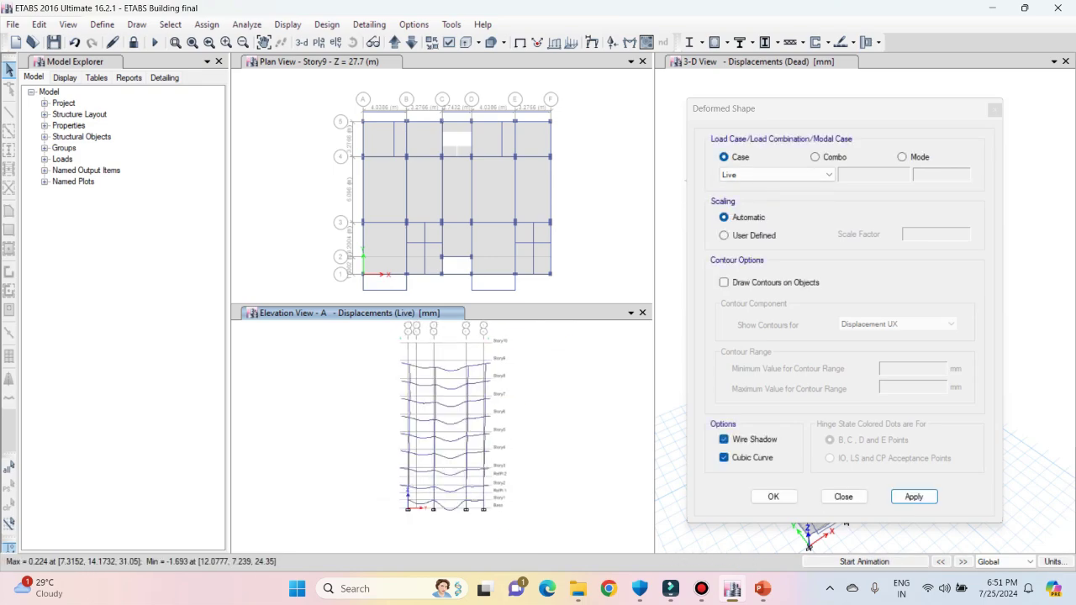
click(791, 175)
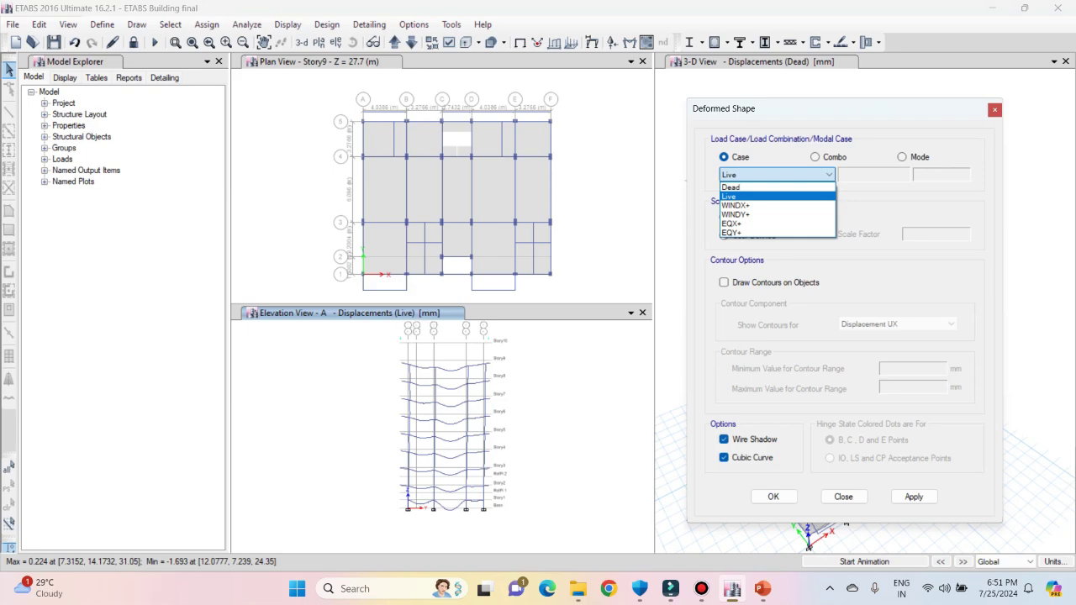
click(757, 197)
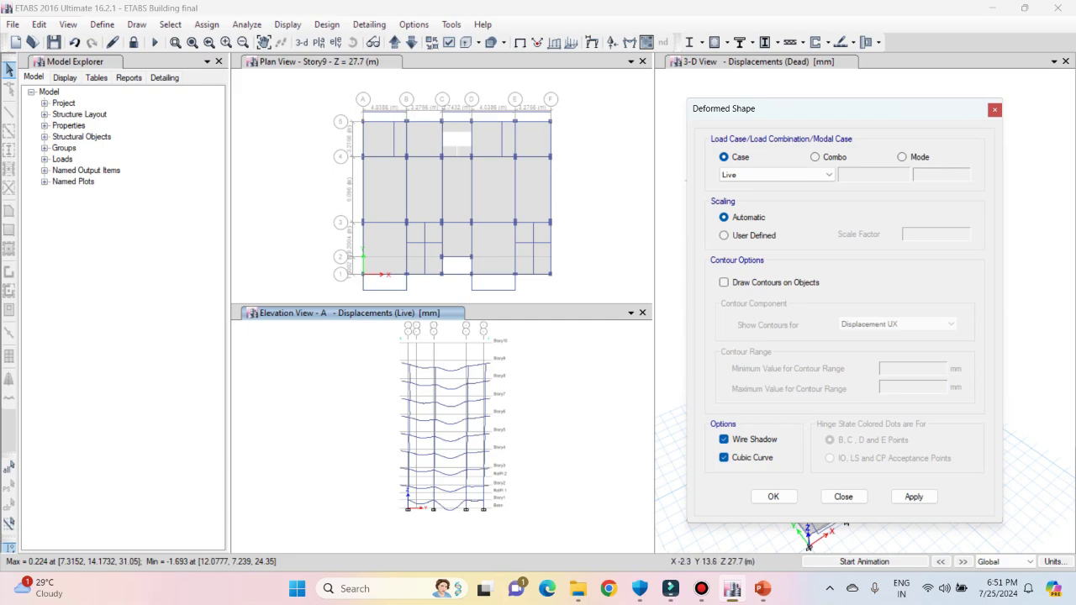
scroll(342, 118, up, 3)
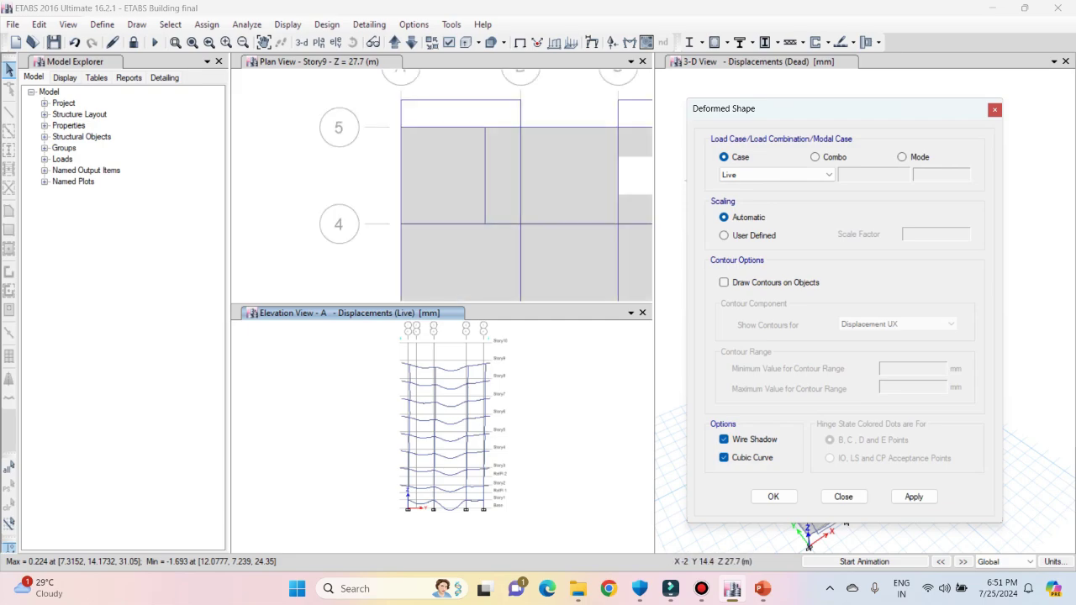
scroll(352, 139, down, 3)
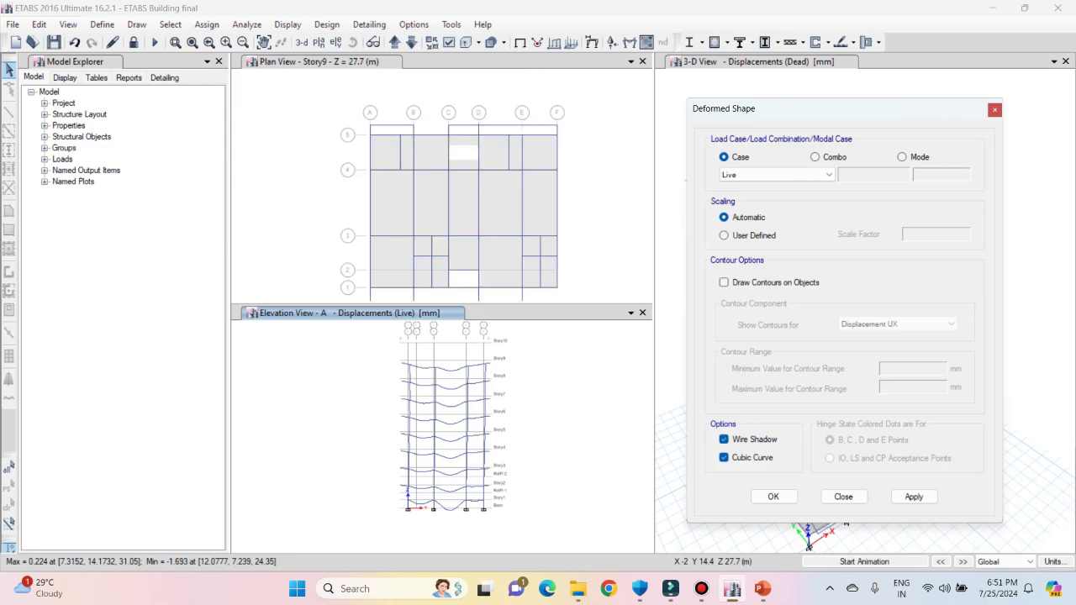
middle_drag(348, 132, 349, 121)
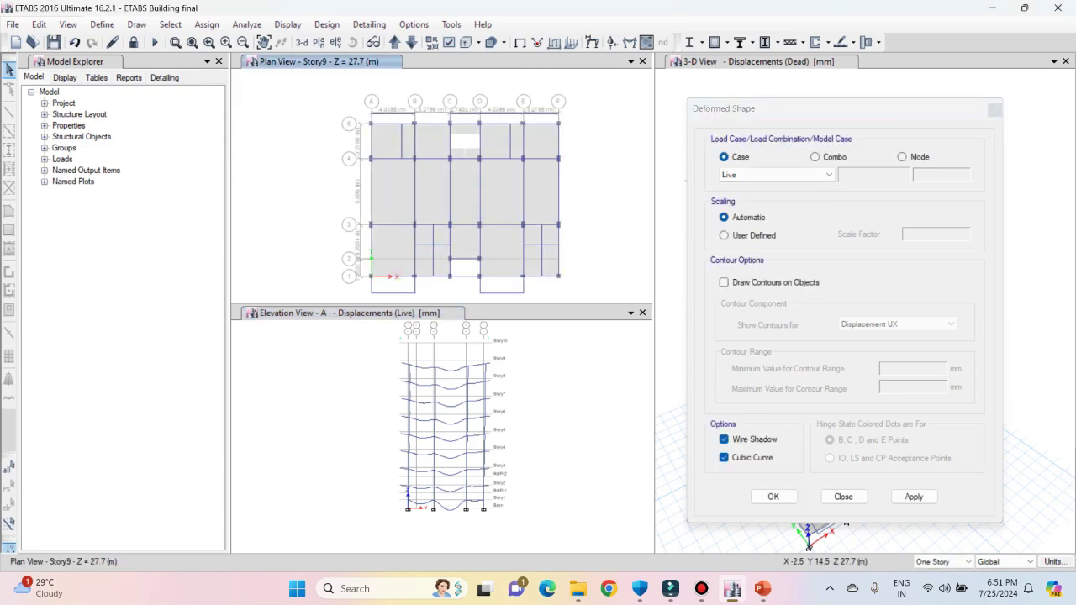
Step: Change the elevation window from grid line A to grid line 5, keeping the Live displacement display
click(335, 42)
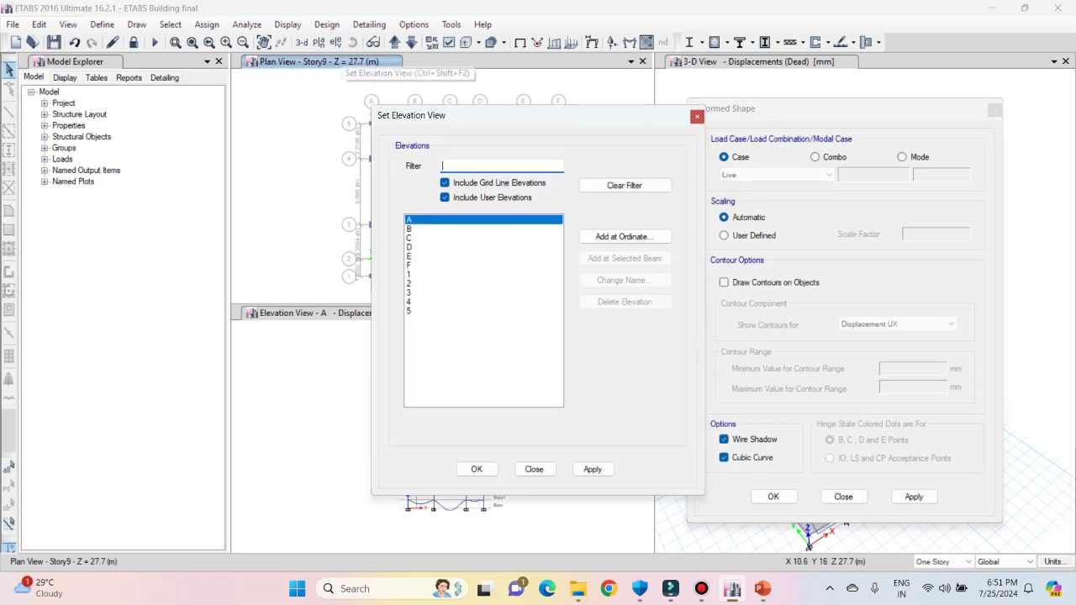
click(697, 117)
click(378, 313)
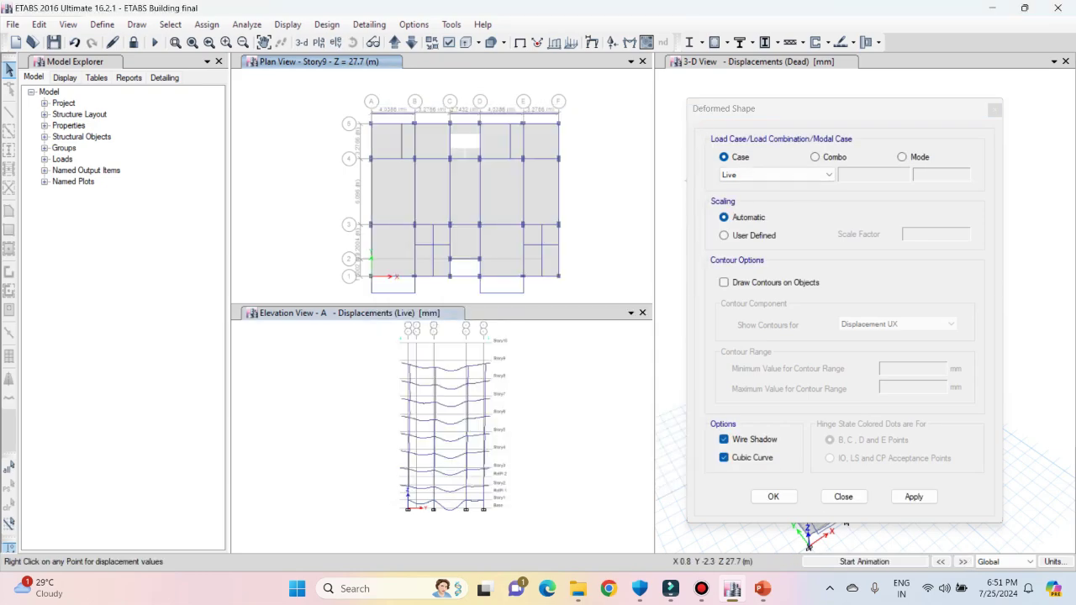
click(335, 42)
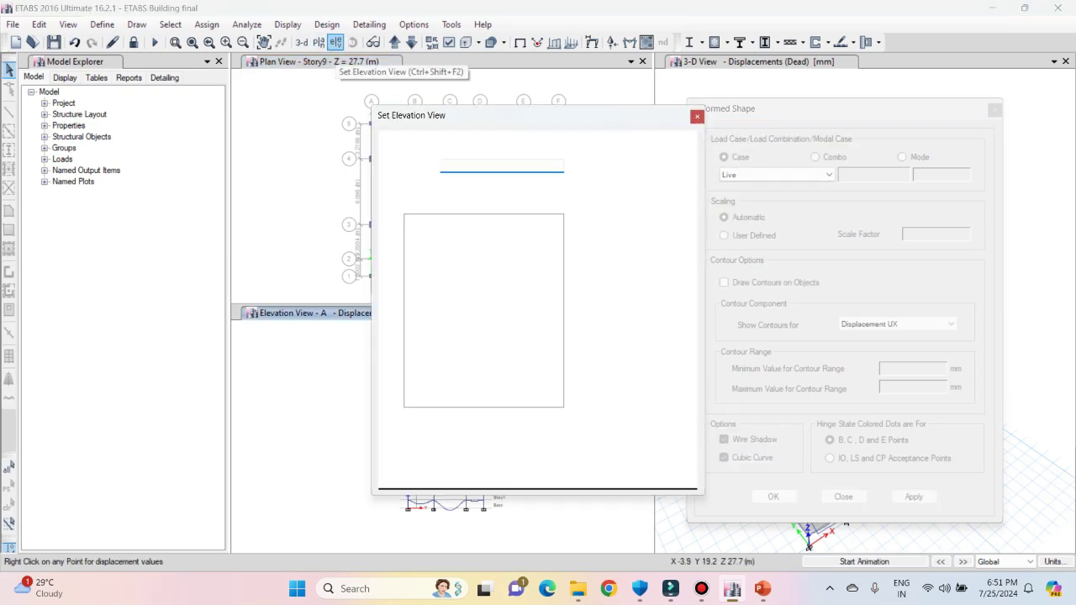
click(409, 311)
click(593, 469)
click(477, 470)
click(477, 469)
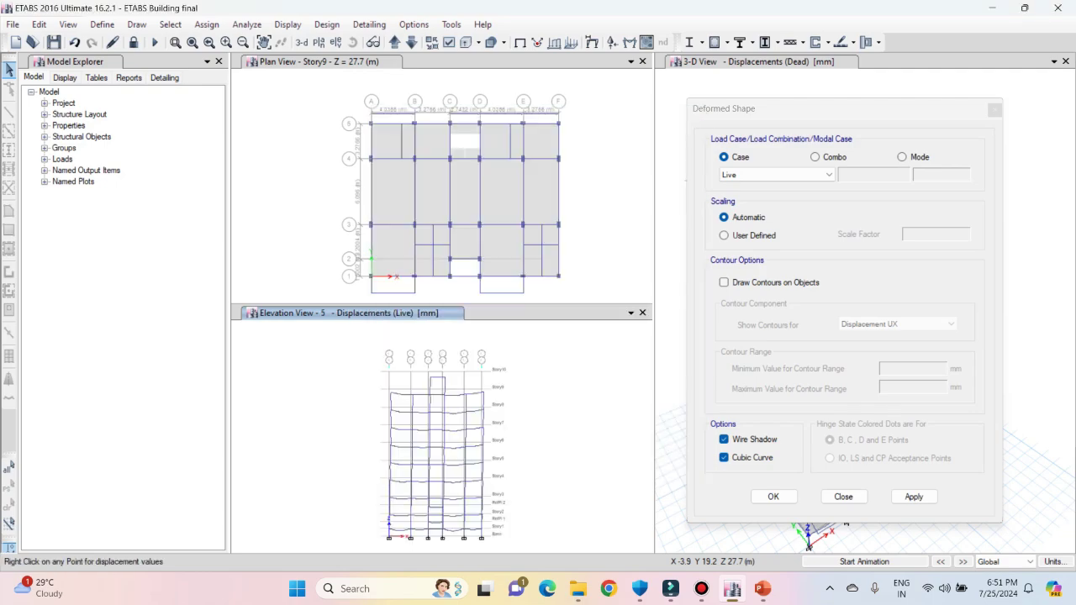
Step: Display the WINDX+ load case's deformed shape on elevation 5 and inspect the sway from the base to the upper stories
click(778, 175)
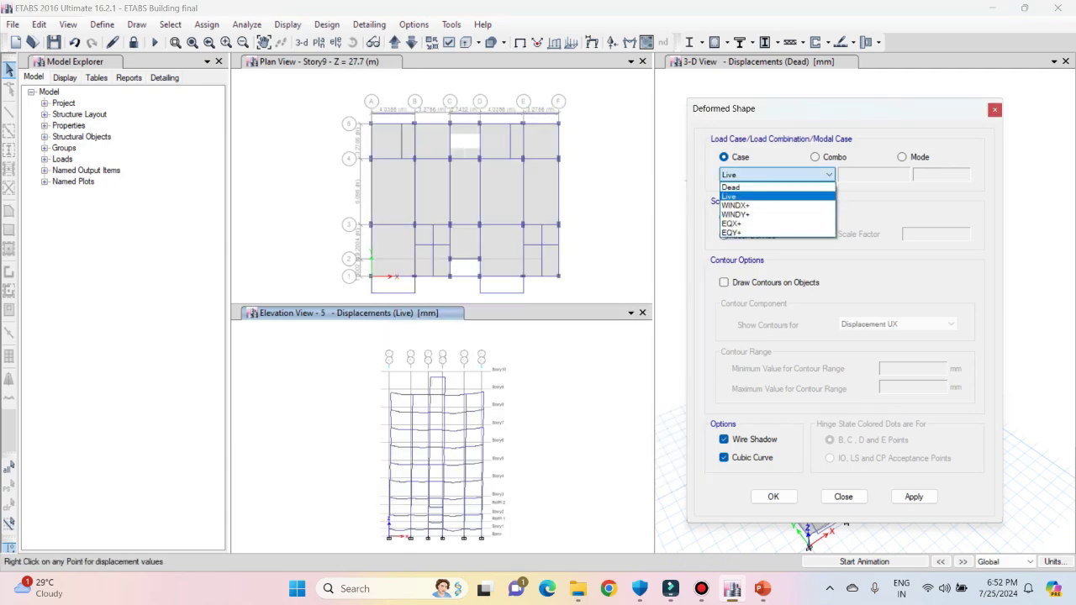
key(Down)
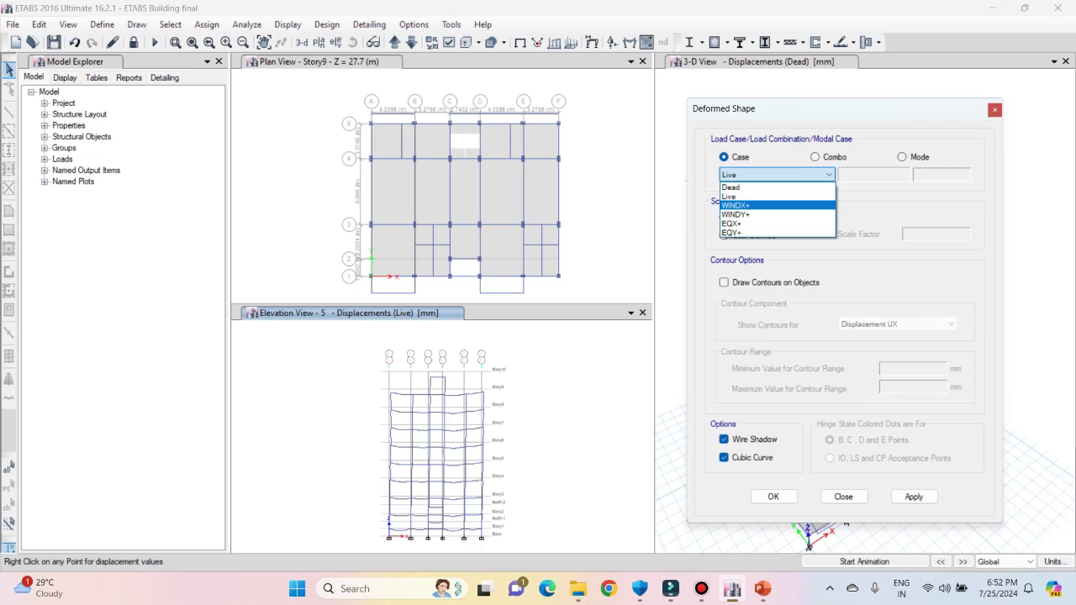
key(Return)
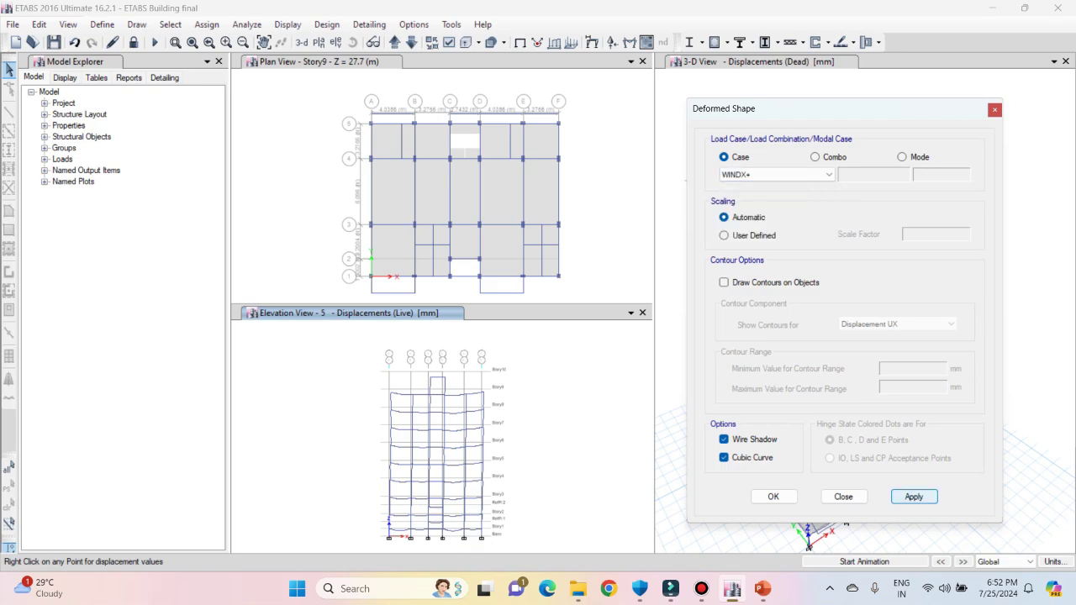
click(914, 497)
middle_drag(405, 429, 417, 388)
scroll(417, 460, up, 3)
scroll(417, 459, up, 3)
middle_drag(458, 461, 452, 522)
middle_drag(426, 377, 428, 438)
scroll(430, 436, down, 3)
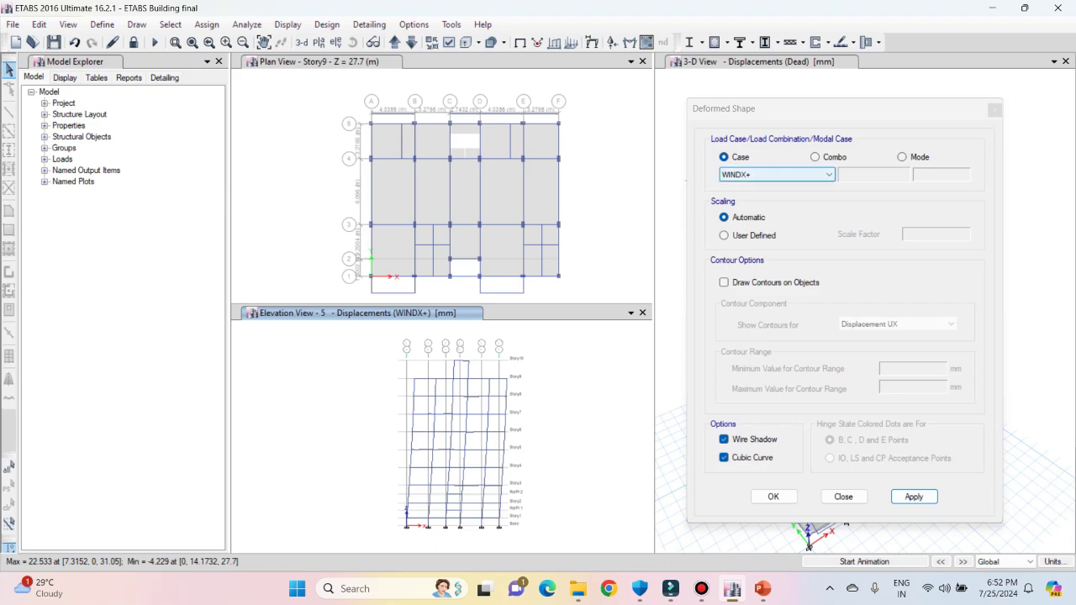
Step: Display the EQX+ load case's deformed shape on elevation 5 and check the joint displacements at the upper stories
click(790, 175)
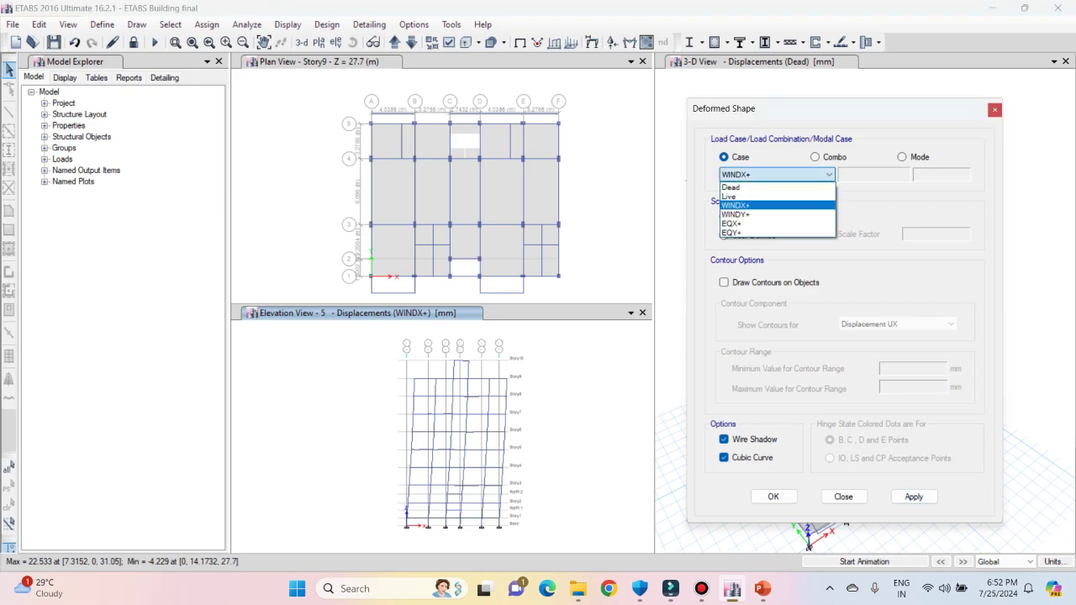
key(Down)
key(Down)
key(Return)
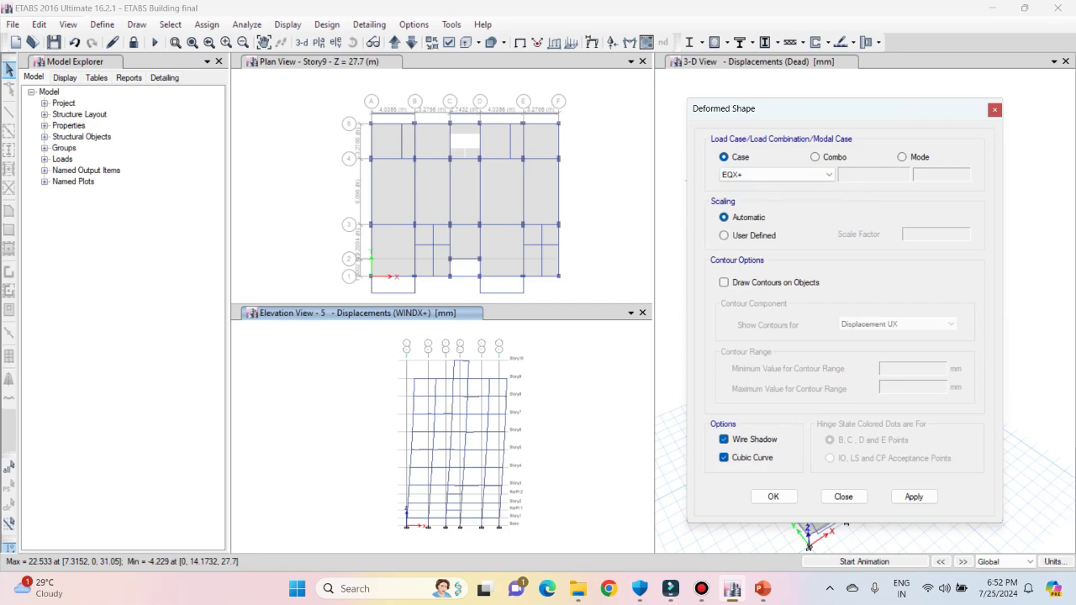
click(914, 497)
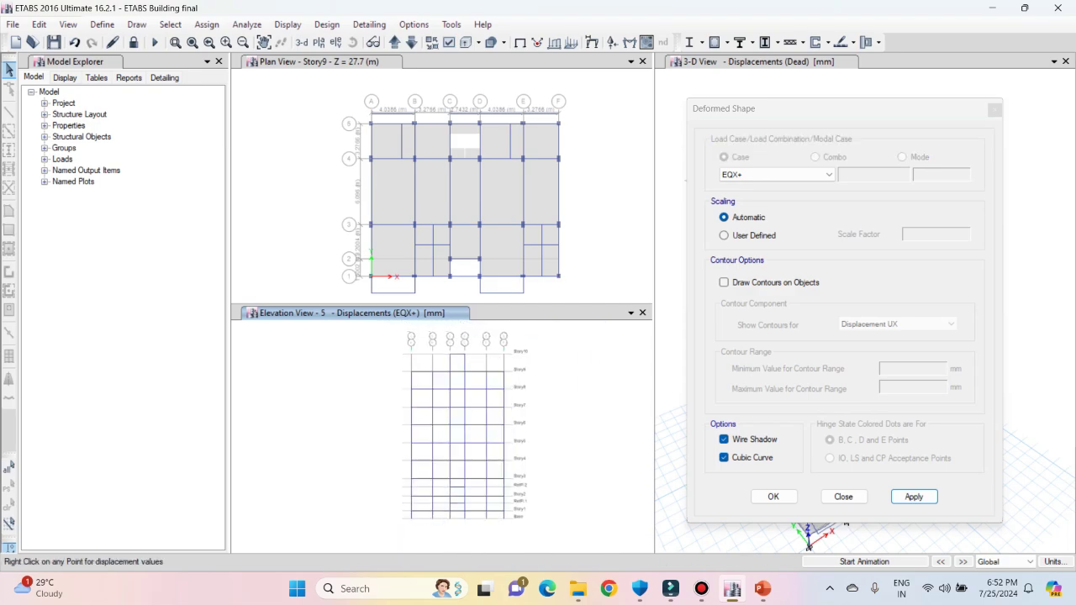
mouse_move(515, 371)
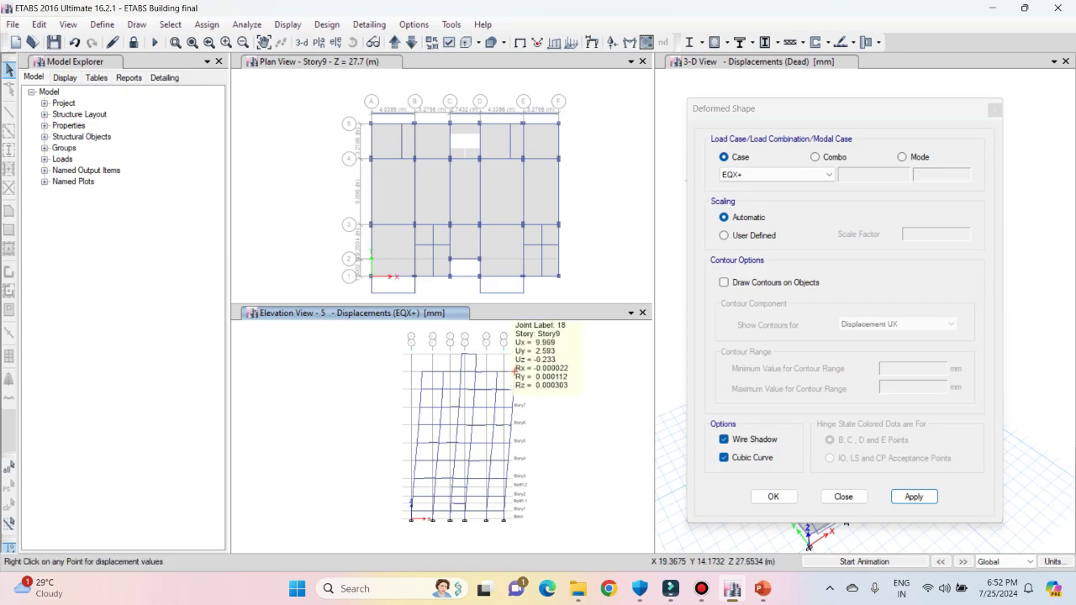
mouse_move(475, 354)
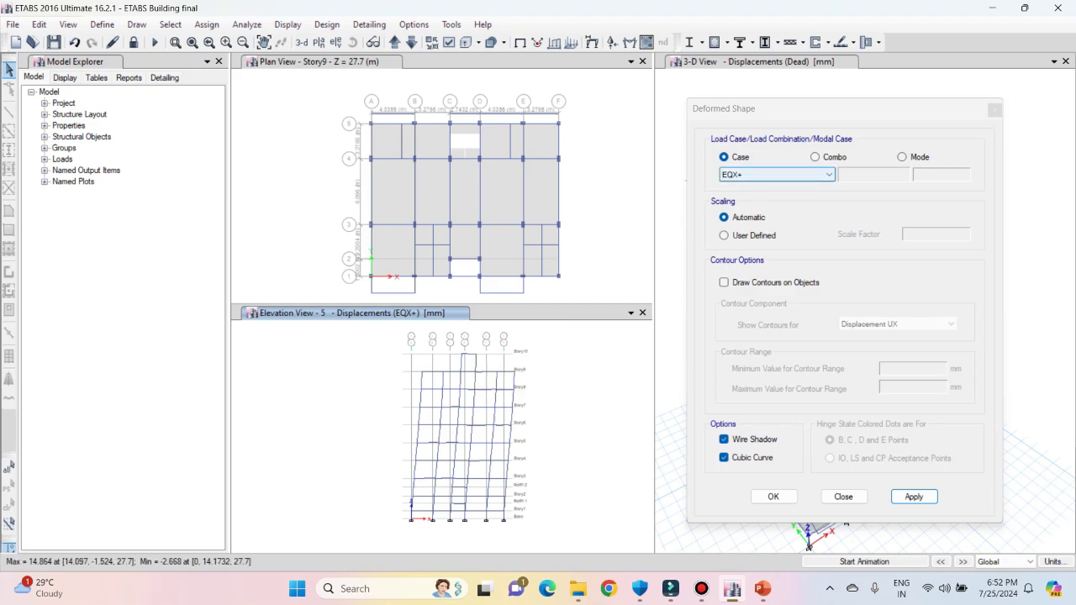
Step: Switch the elevation window from grid line 5 to grid line A, keeping the EQX+ displacement display
click(799, 175)
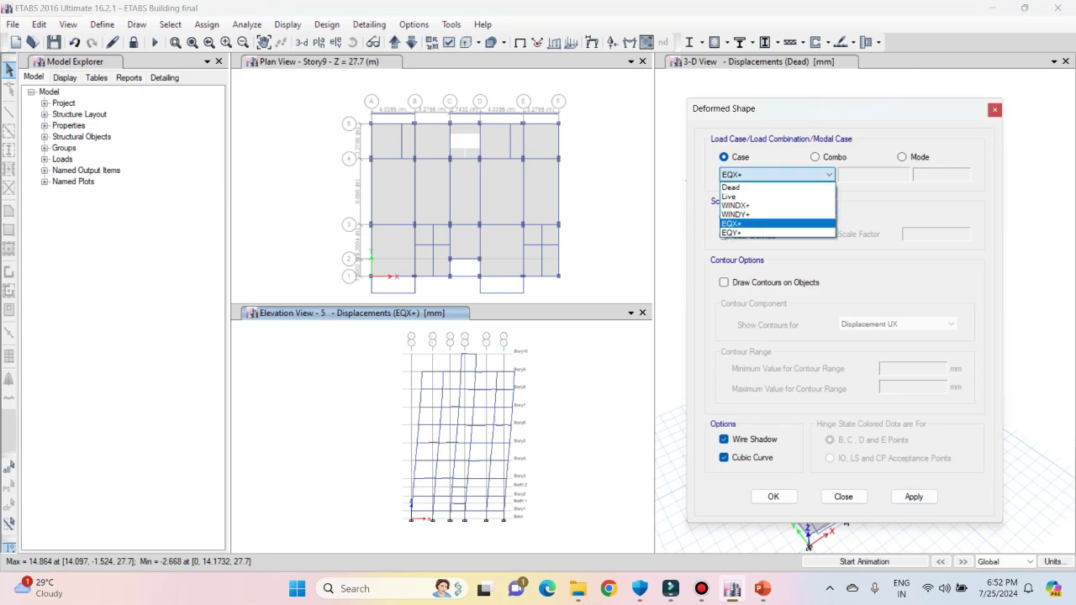
click(739, 223)
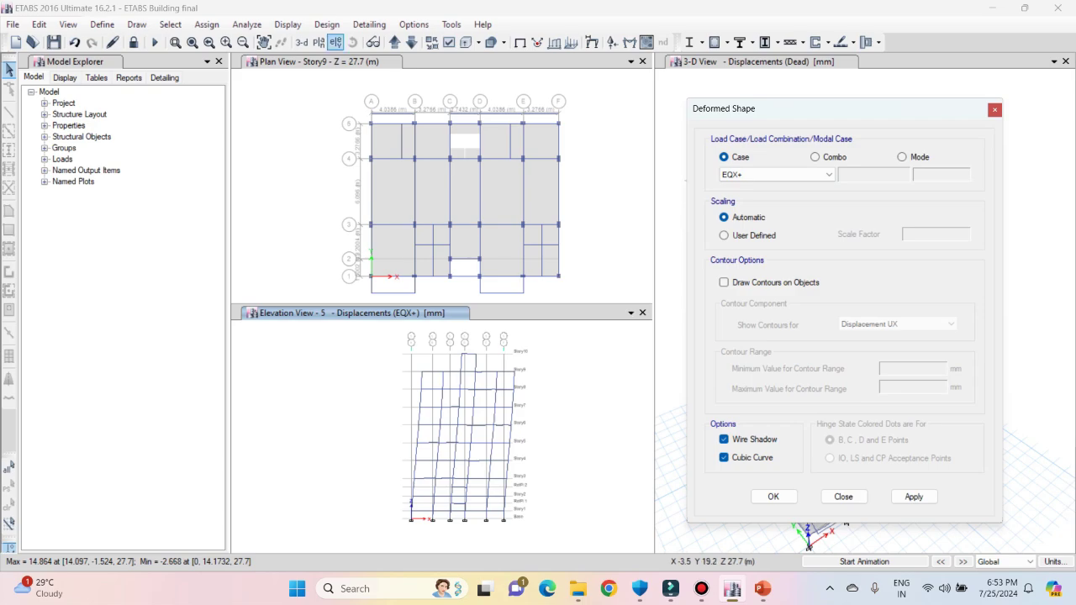
click(335, 42)
click(336, 42)
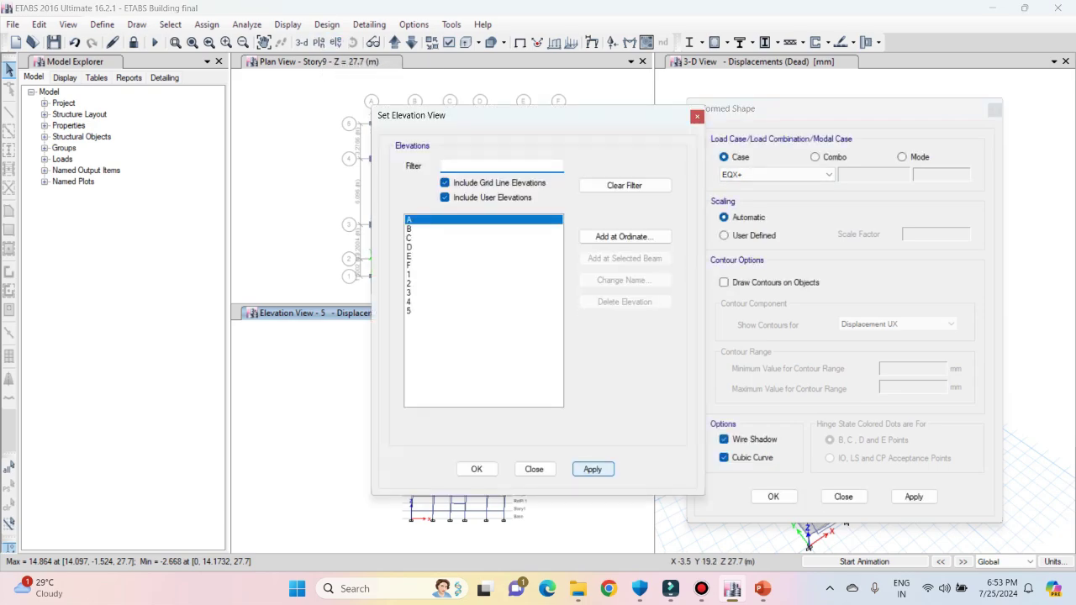
click(477, 469)
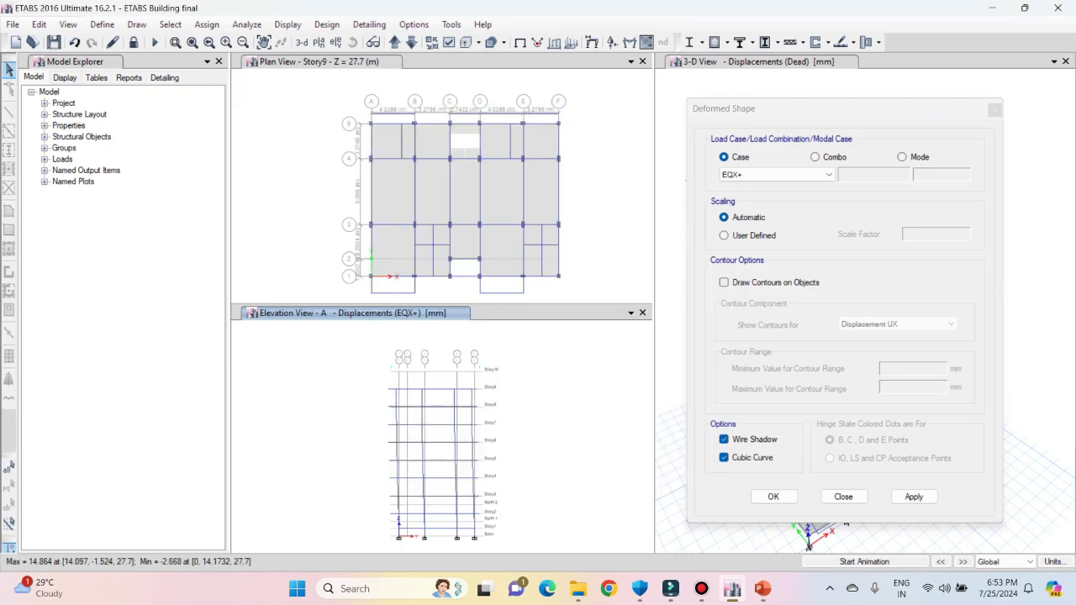
Step: Display the WINDY+ load case's deformed shape on elevation A and inspect the frame's sway over its height
click(776, 174)
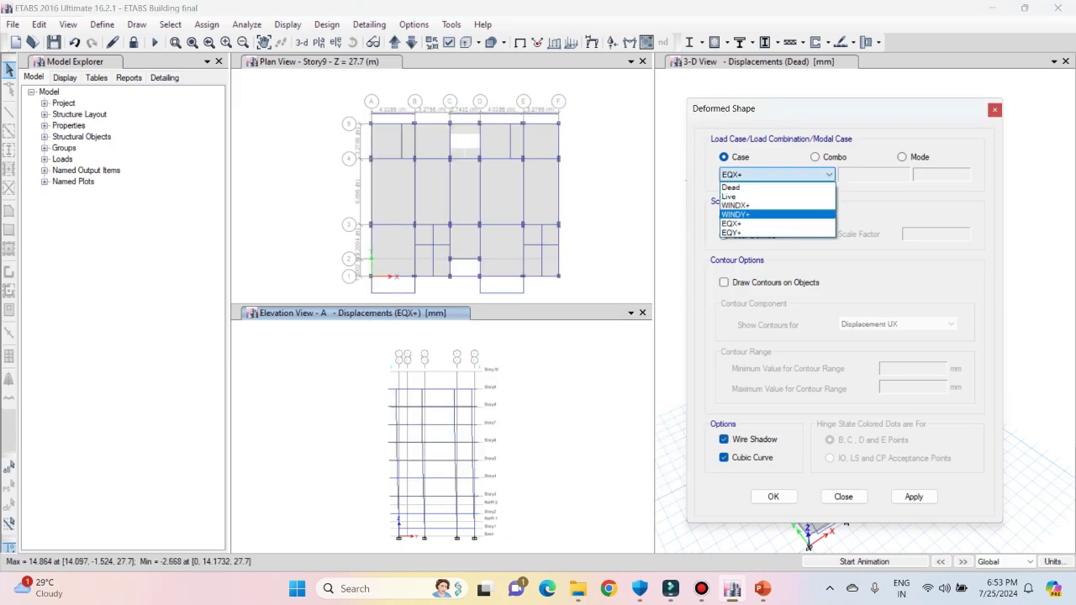
click(735, 214)
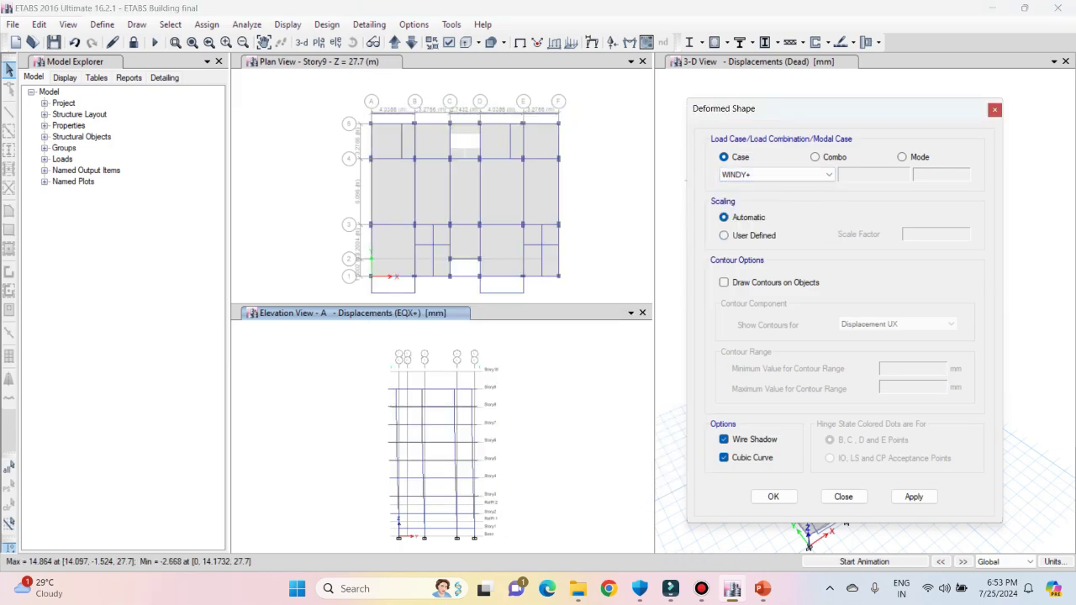
click(913, 496)
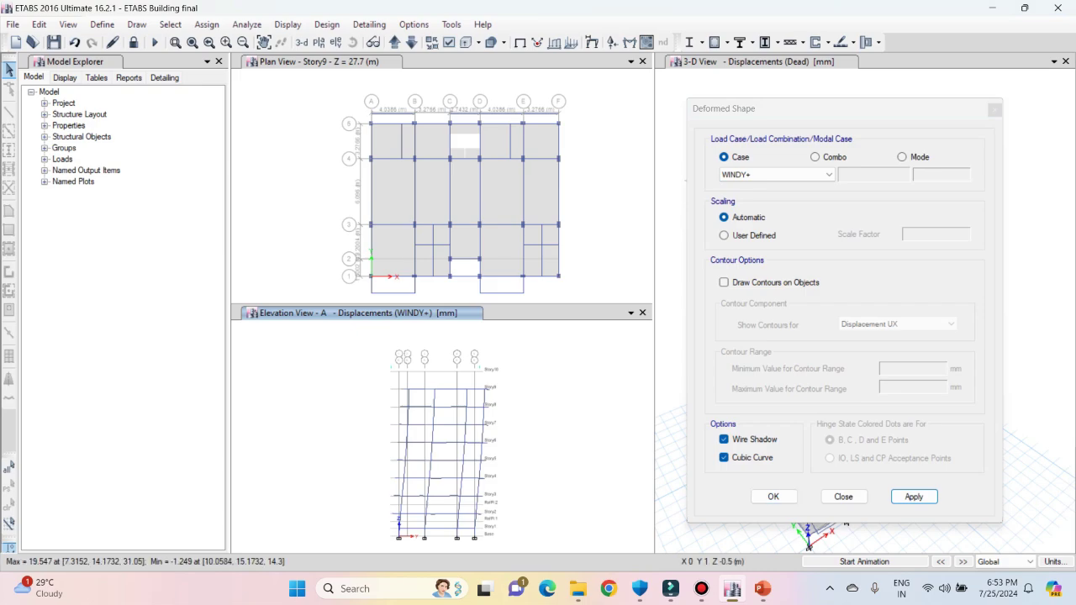
scroll(415, 528, up, 3)
scroll(415, 527, up, 5)
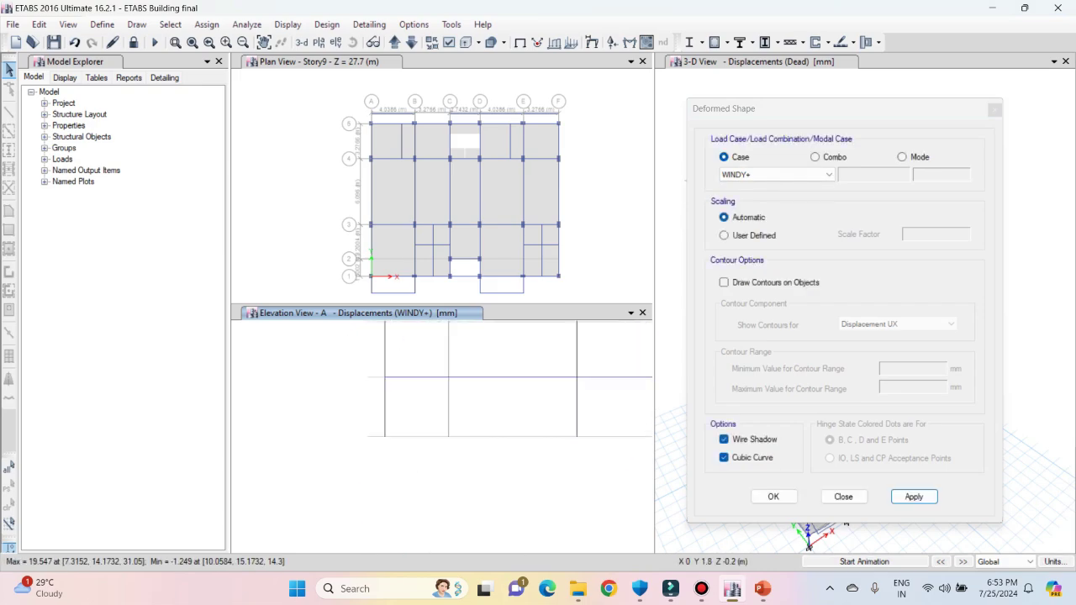
middle_drag(456, 444, 432, 527)
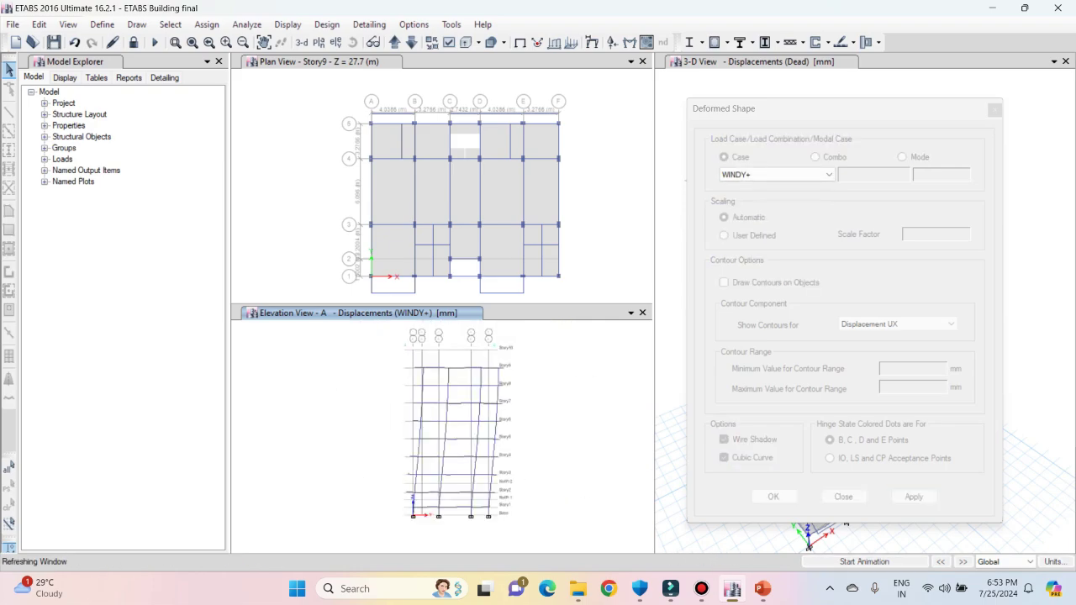
right_click(437, 403)
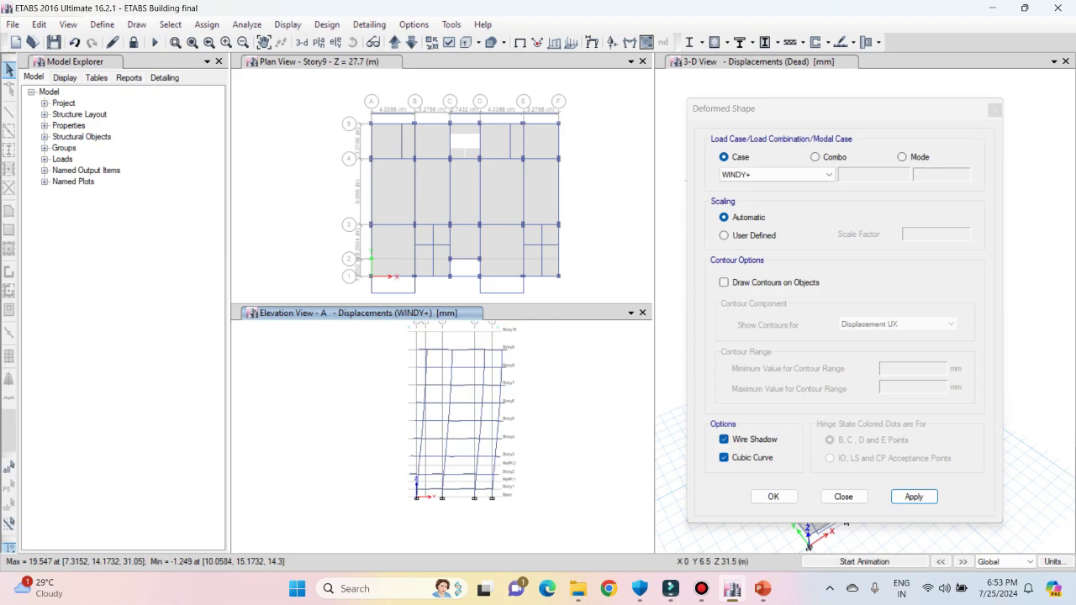
Step: Apply the EQY+ load case to the deformed shape of elevation A with automatic scaling
click(784, 175)
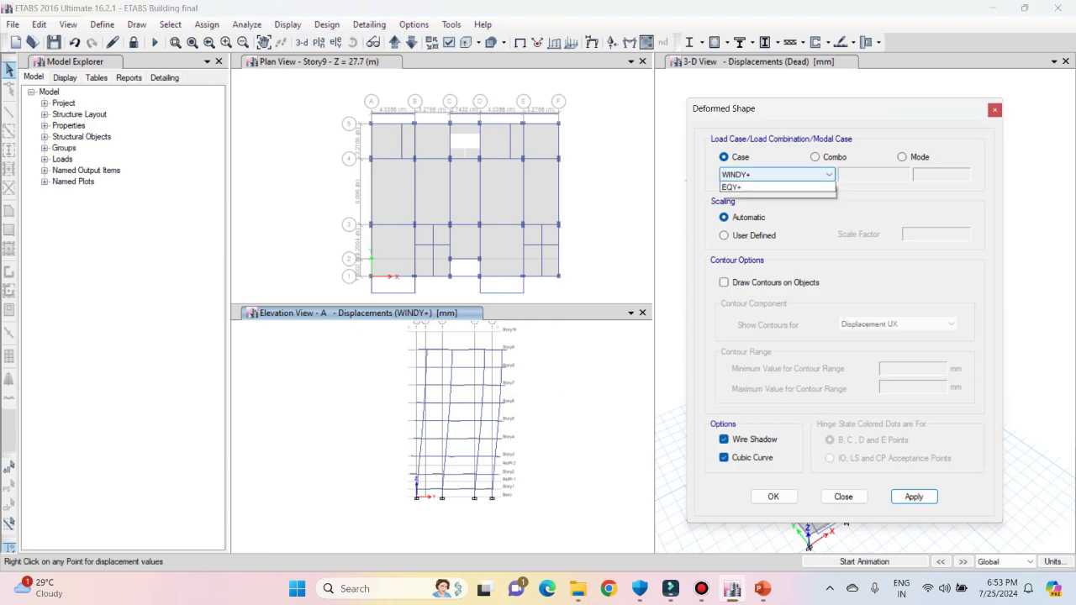
click(756, 233)
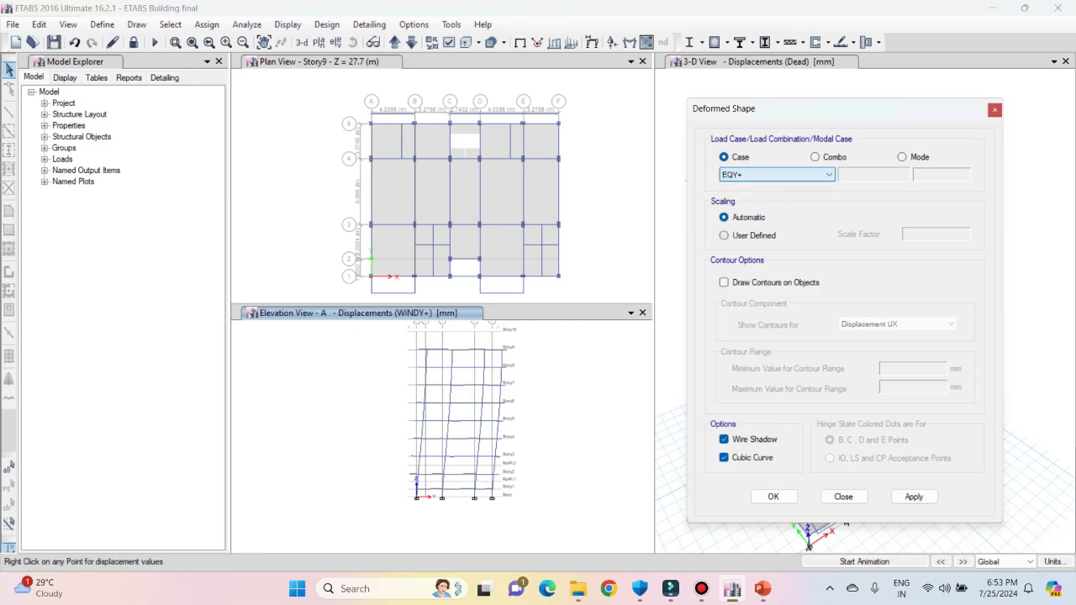
click(914, 497)
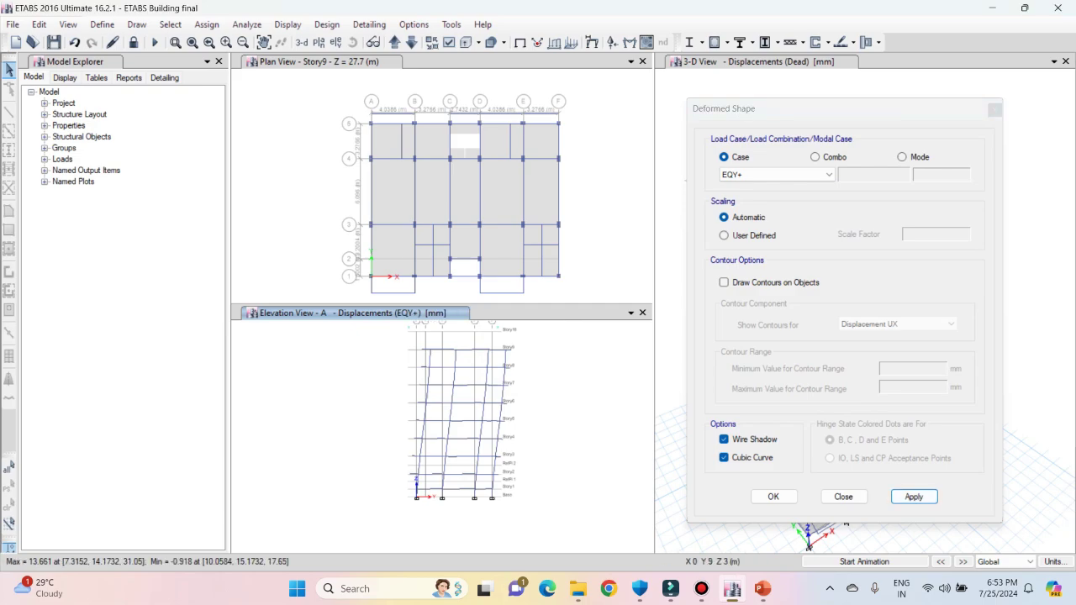
Step: Examine elevation A's EQY+ deformed shape from the base to the top story, and close the deformed-shape settings
scroll(445, 510, up, 3)
middle_drag(446, 469, 447, 508)
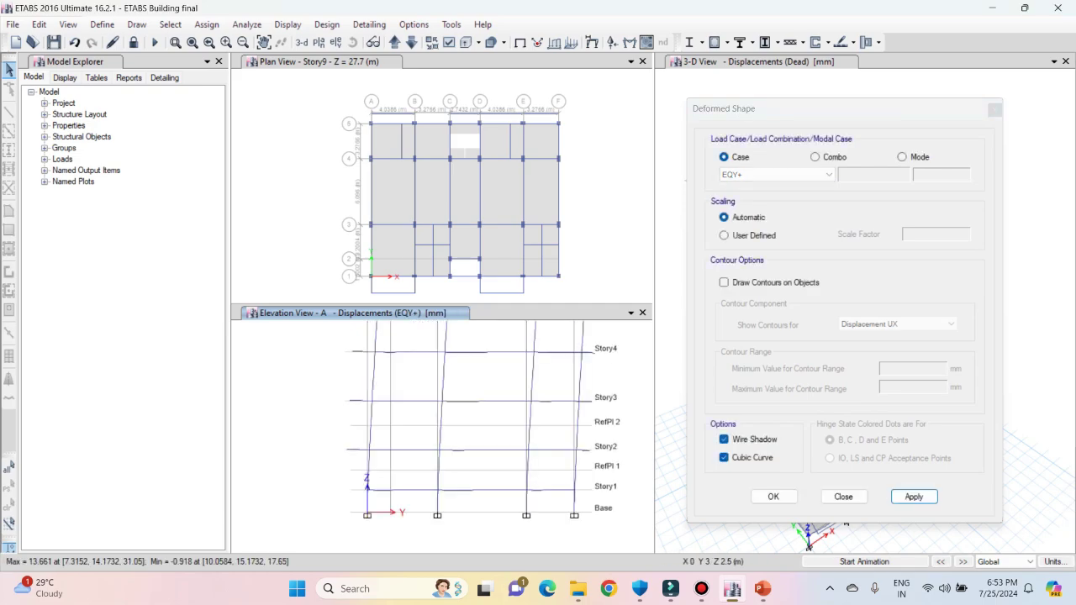
middle_drag(424, 370, 422, 454)
scroll(423, 453, down, 4)
scroll(423, 452, up, 4)
scroll(424, 452, down, 4)
middle_drag(441, 412, 442, 443)
scroll(442, 443, down, 4)
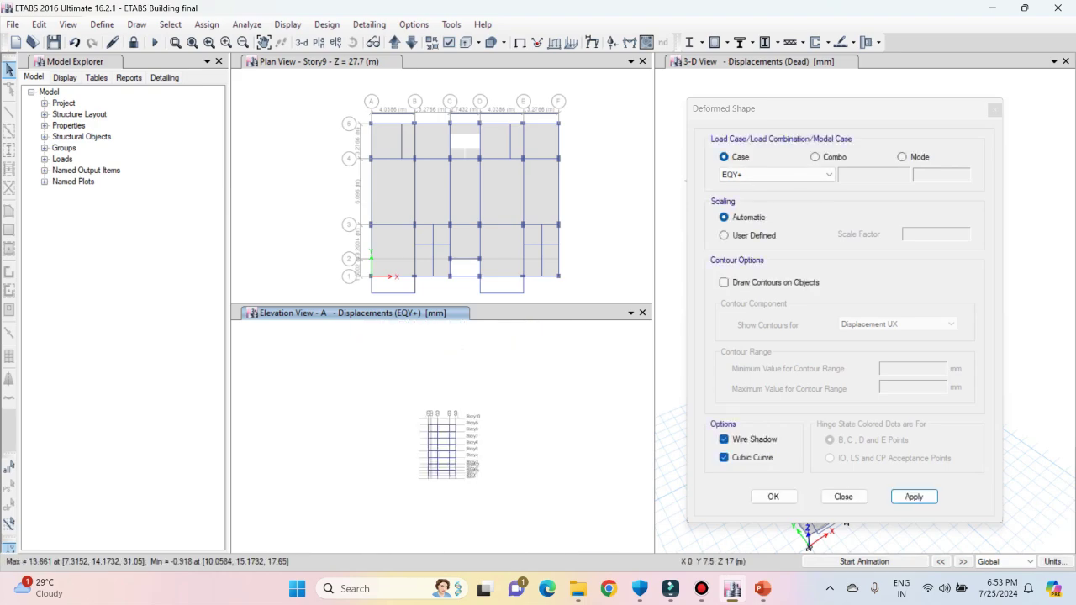
scroll(433, 428, up, 2)
middle_drag(474, 481, 464, 421)
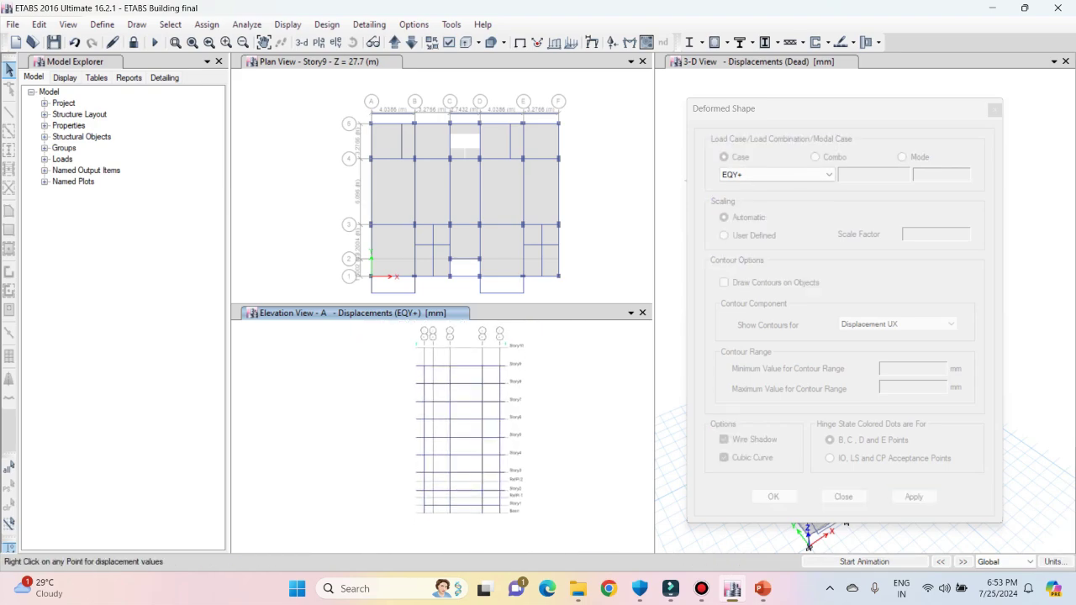
middle_drag(540, 491, 529, 478)
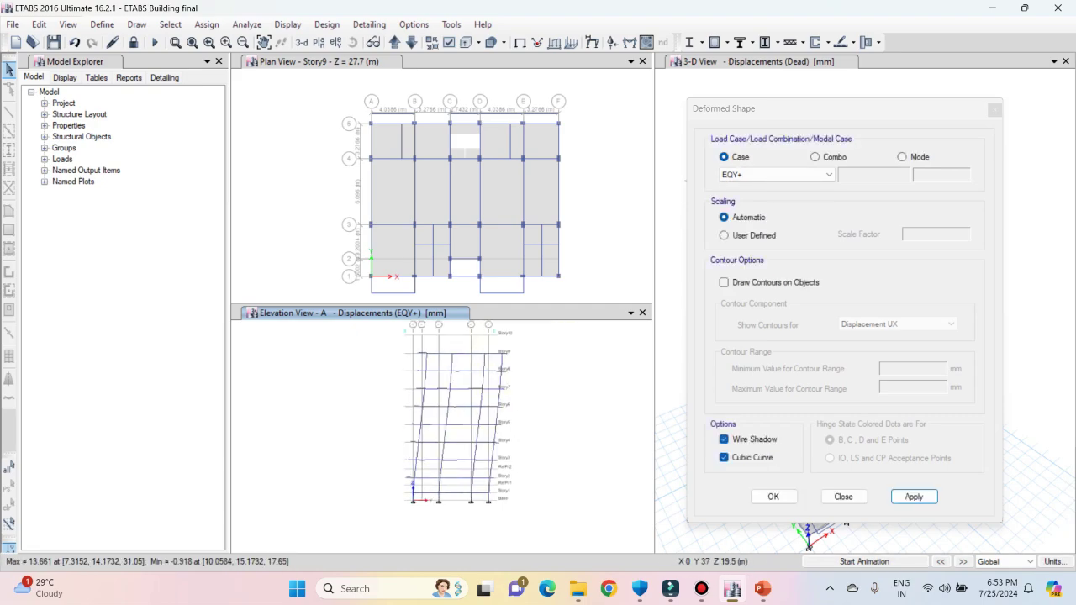
click(773, 497)
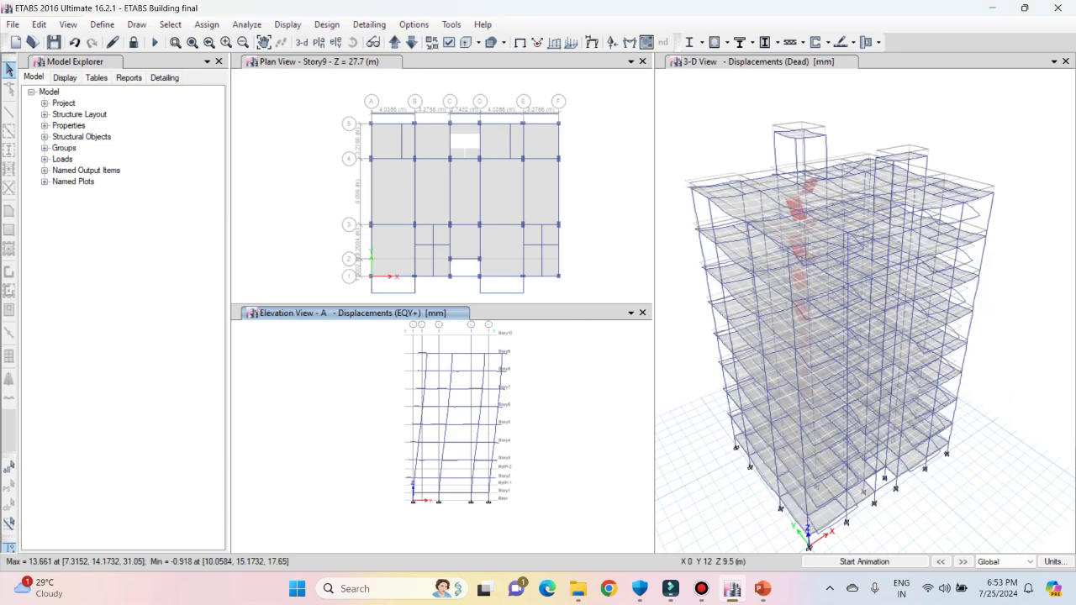
mouse_move(640, 589)
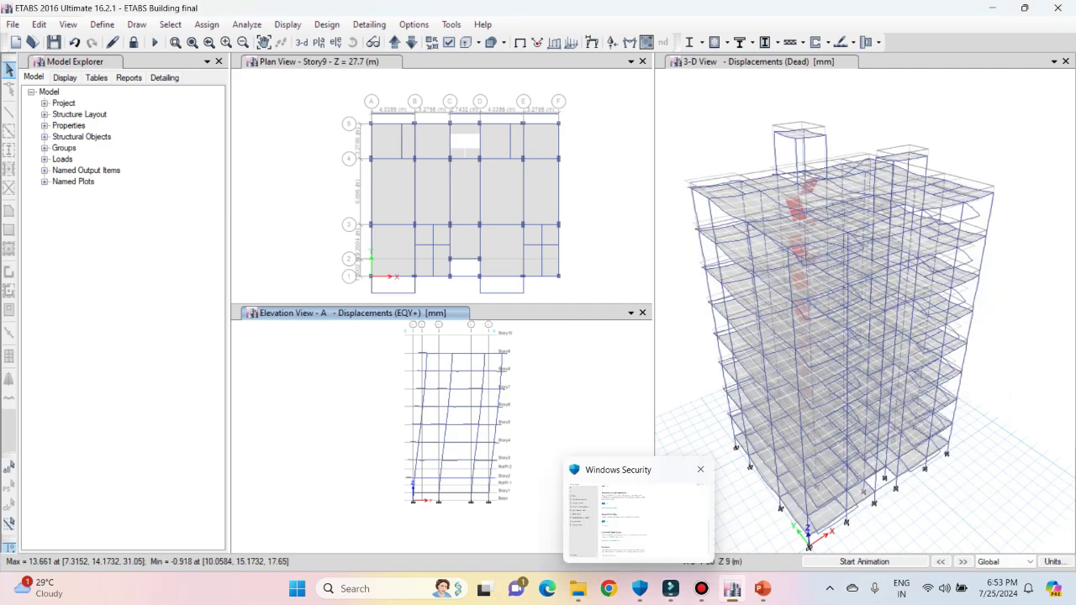
mouse_move(551, 458)
middle_down()
mouse_move(550, 445)
mouse_move(545, 469)
middle_up()
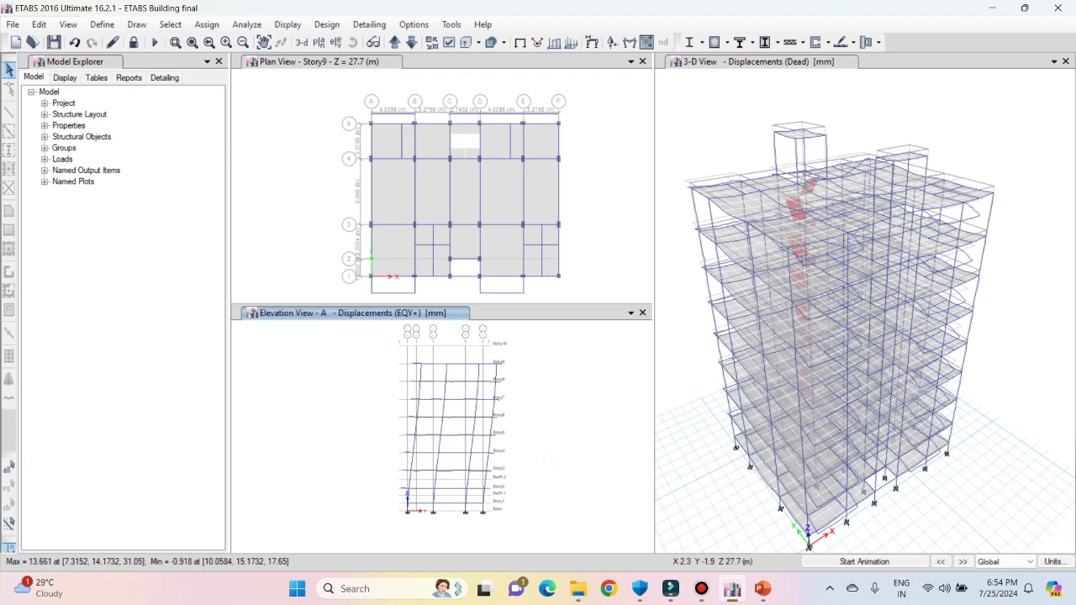
Step: Open the story response plot and enlarge its pane above the elevation window
click(287, 24)
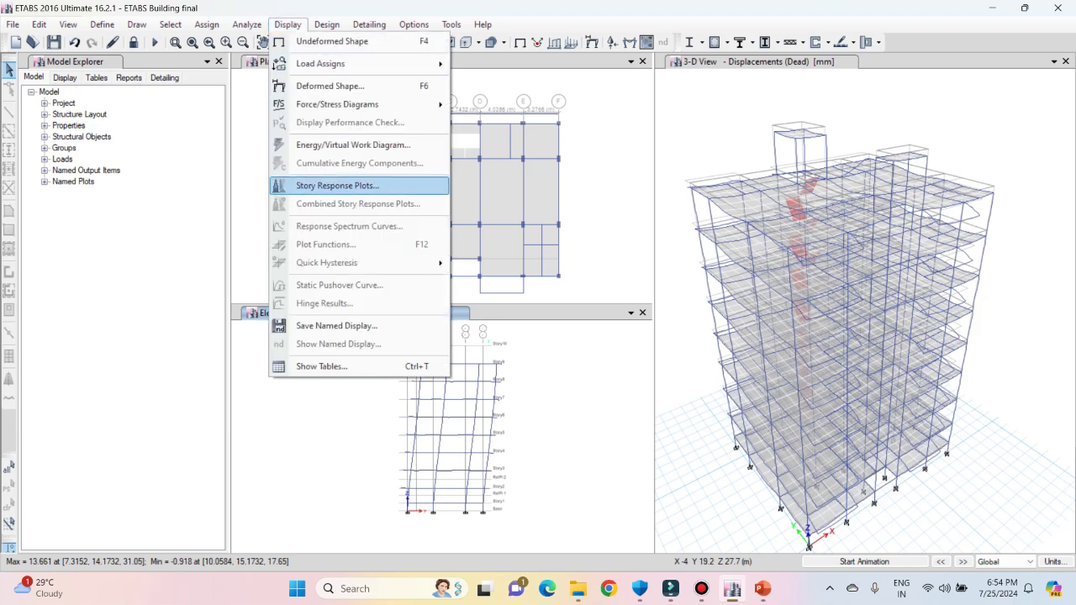
click(336, 185)
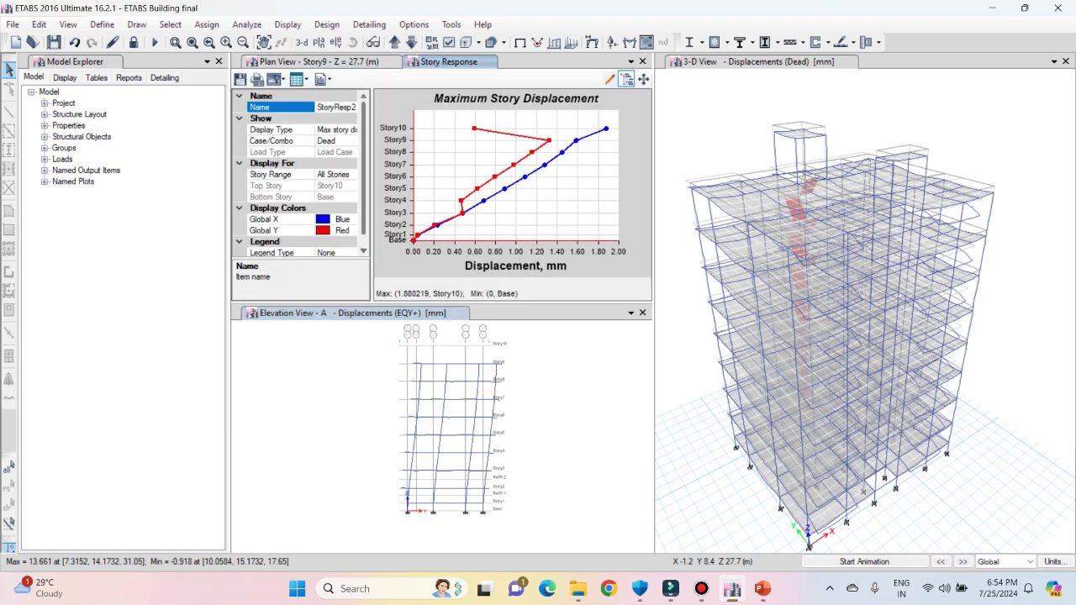
drag(588, 303, 588, 500)
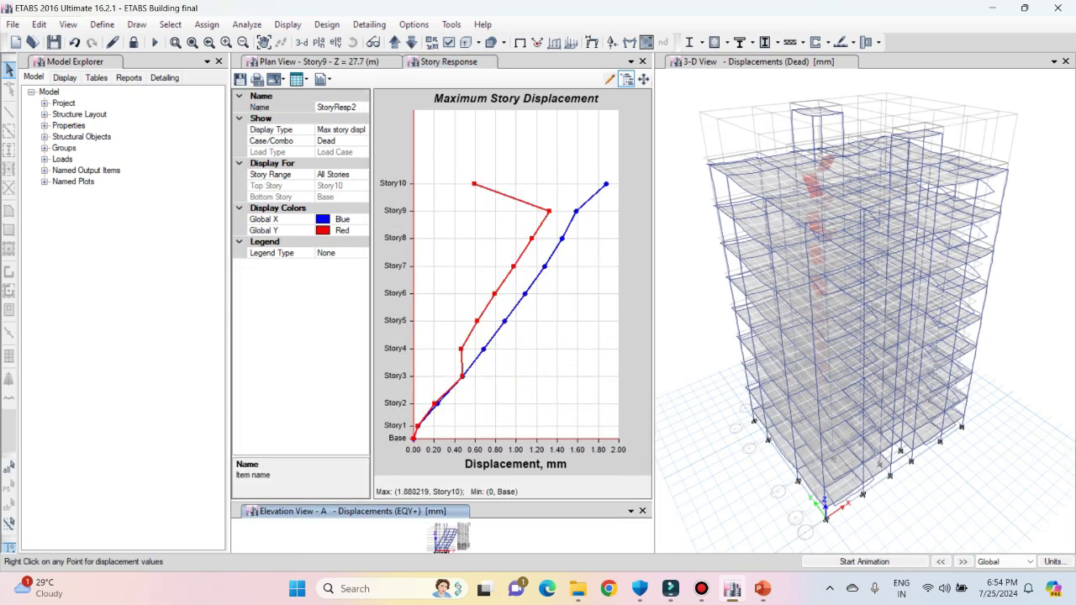
Step: Set the load case of the maximum story displacement plot to WINDX+
click(334, 141)
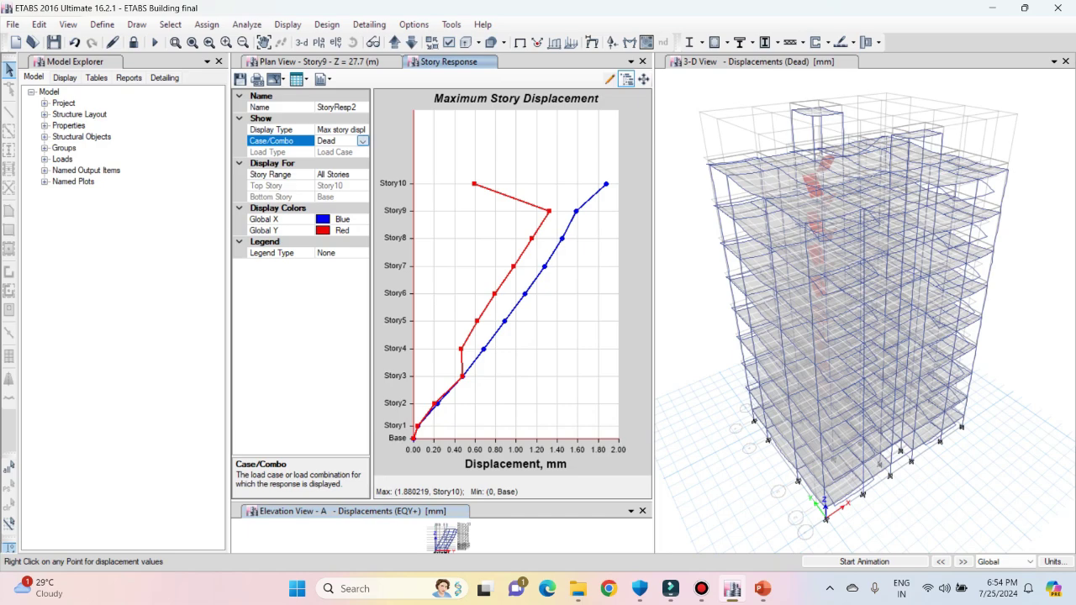
click(363, 141)
scroll(323, 220, down, 6)
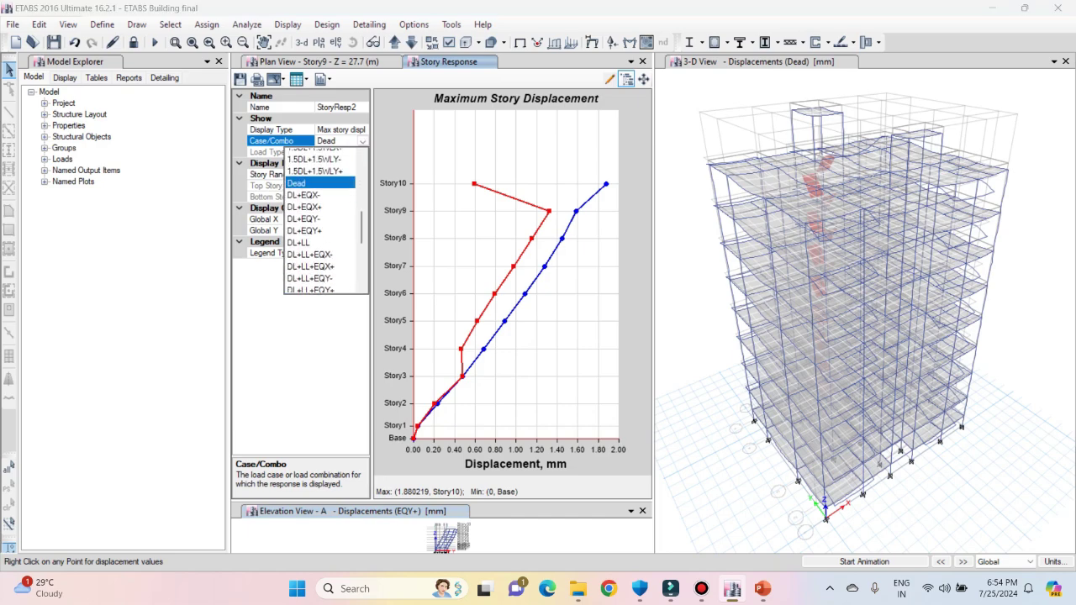
scroll(326, 221, down, 1)
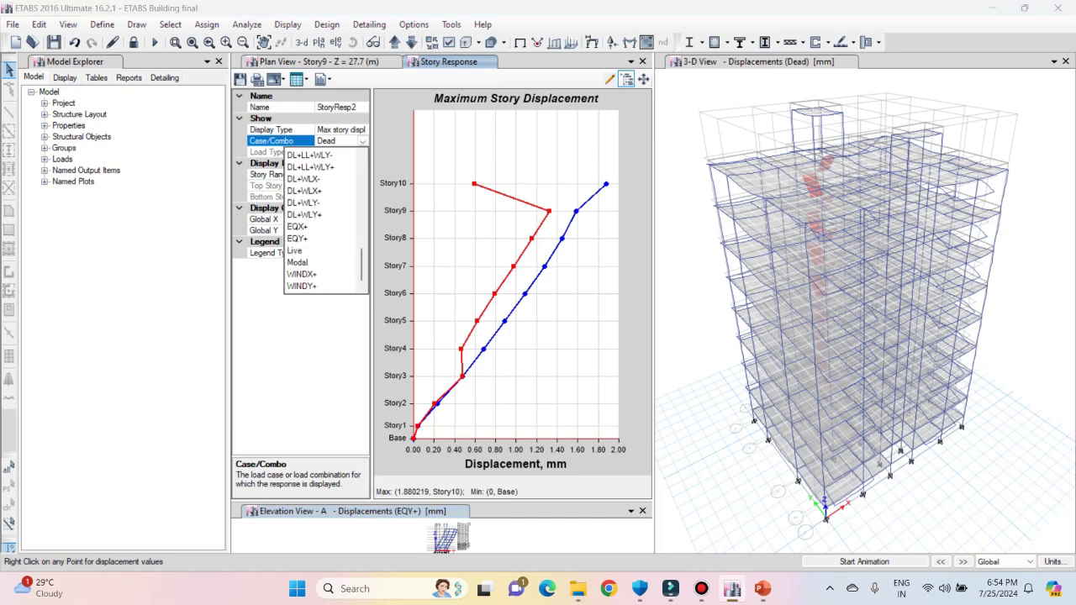
click(303, 274)
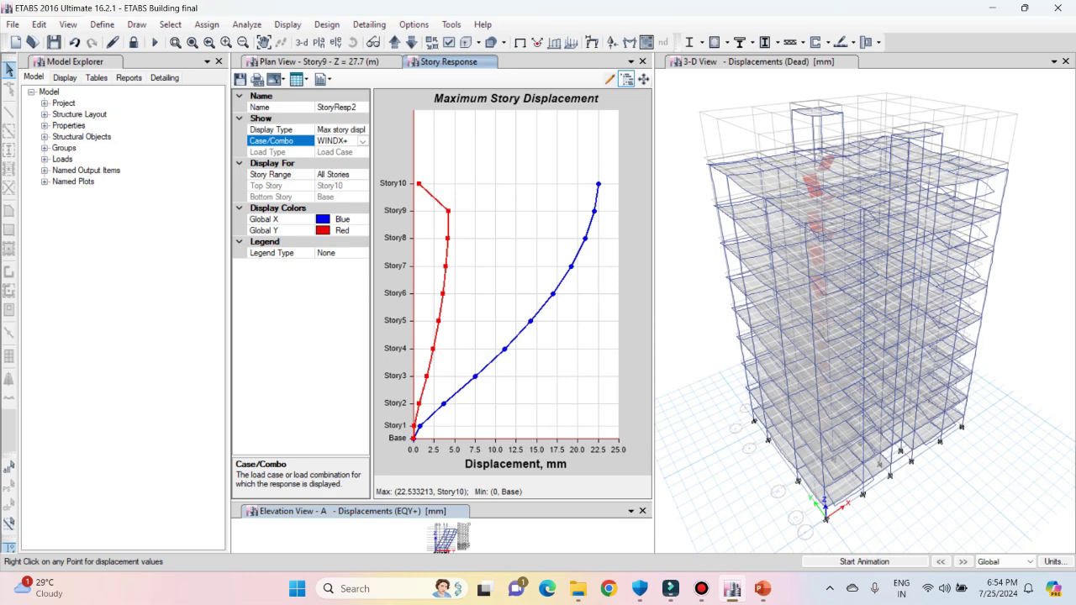